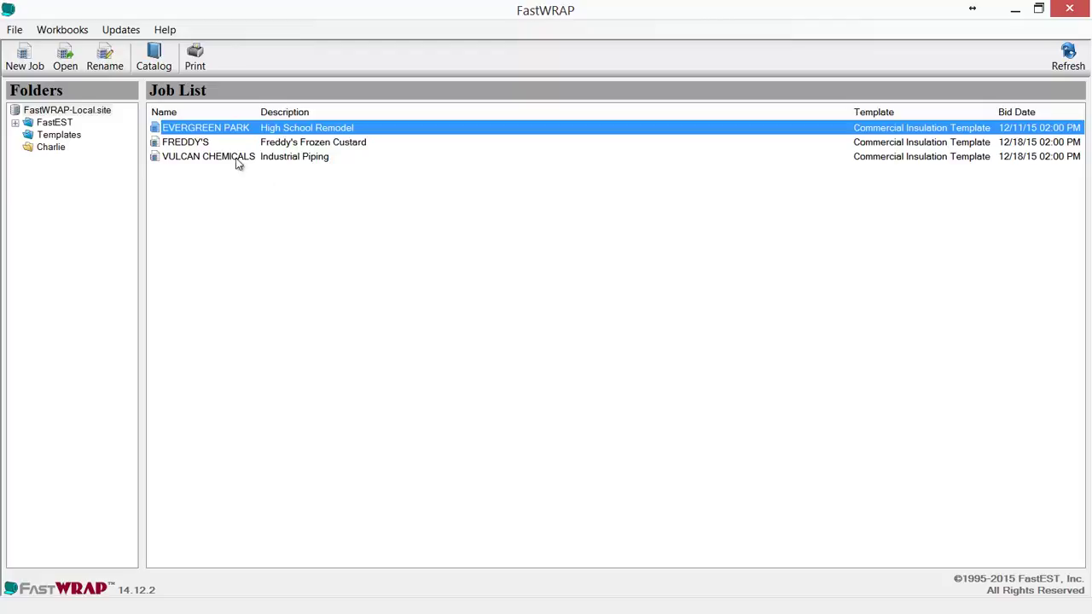
Open the FastWRAP Catalog showing Items & Accessories from the toolbar.
left_click(153, 62)
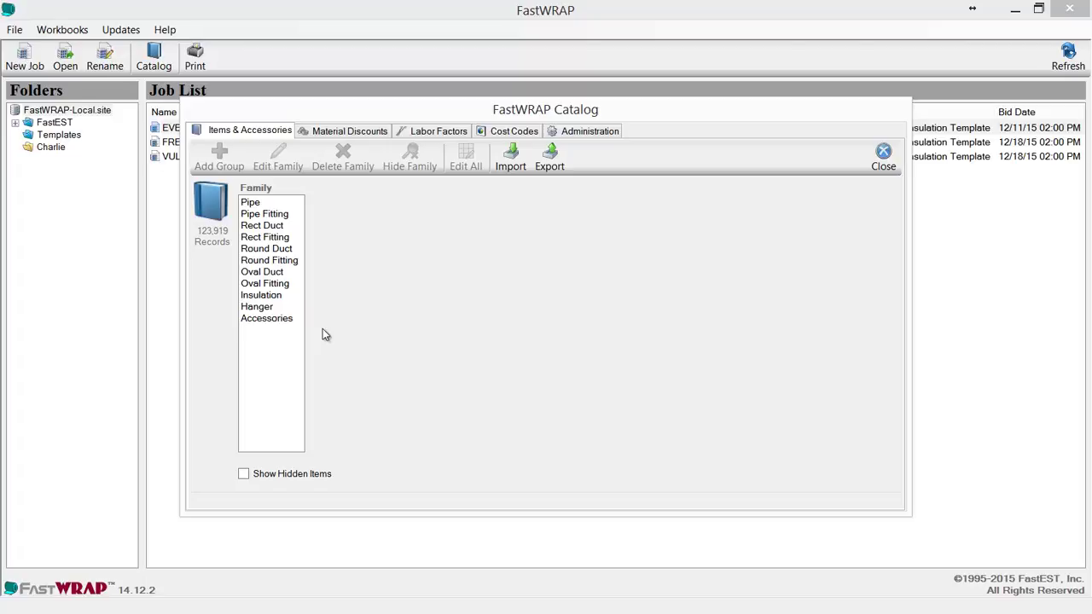
Open and close the CTS Pre-Molded Fiberglass 1 in 90 Ell fitting record under Pipe Fitting.
left_click(276, 215)
left_click(333, 218)
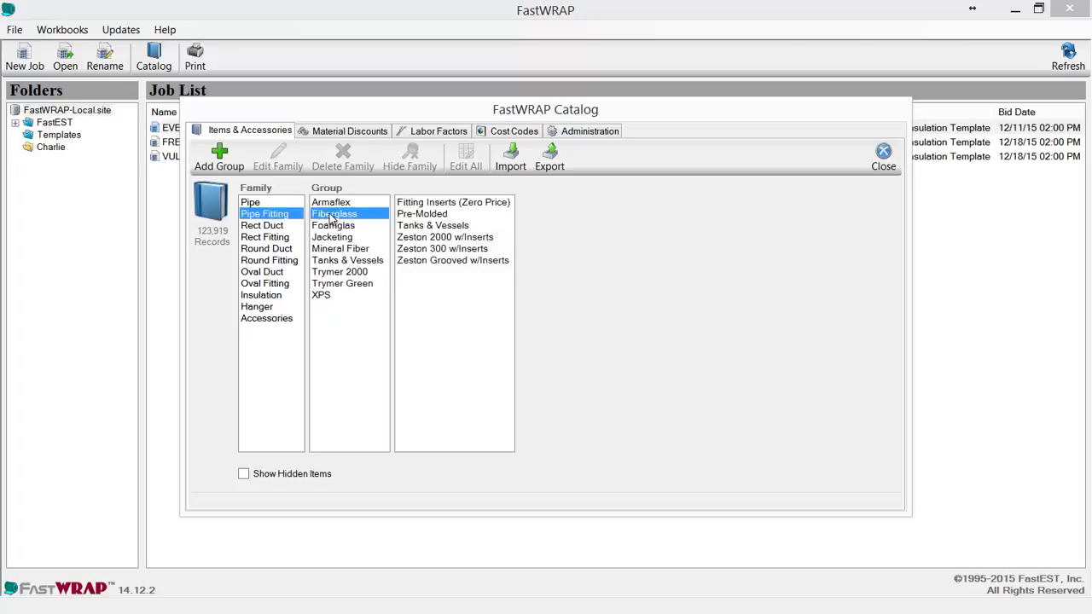
left_click(424, 214)
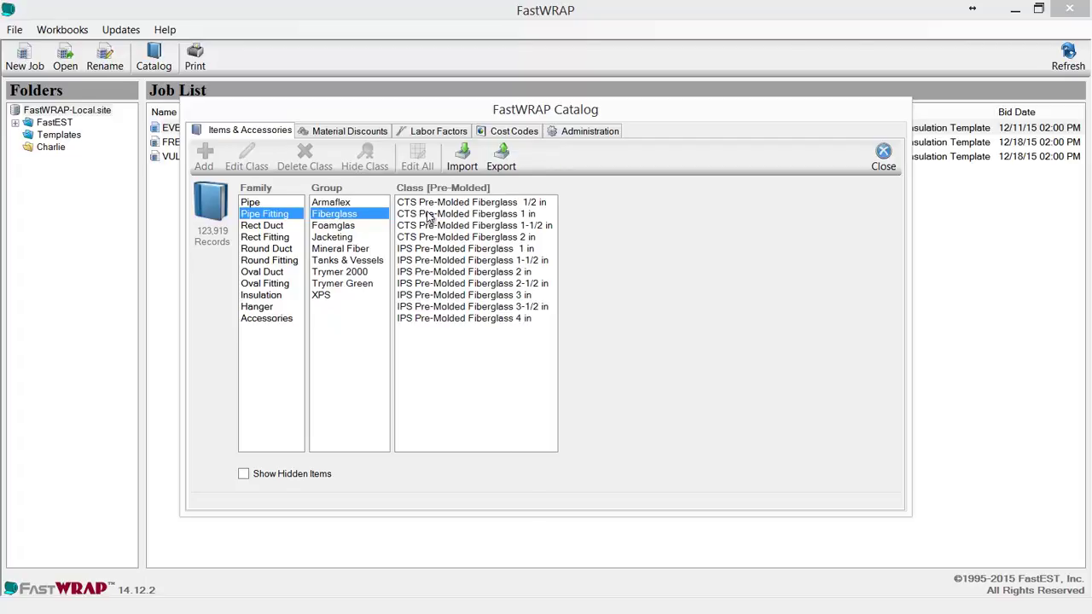
left_click(441, 215)
left_click(578, 214)
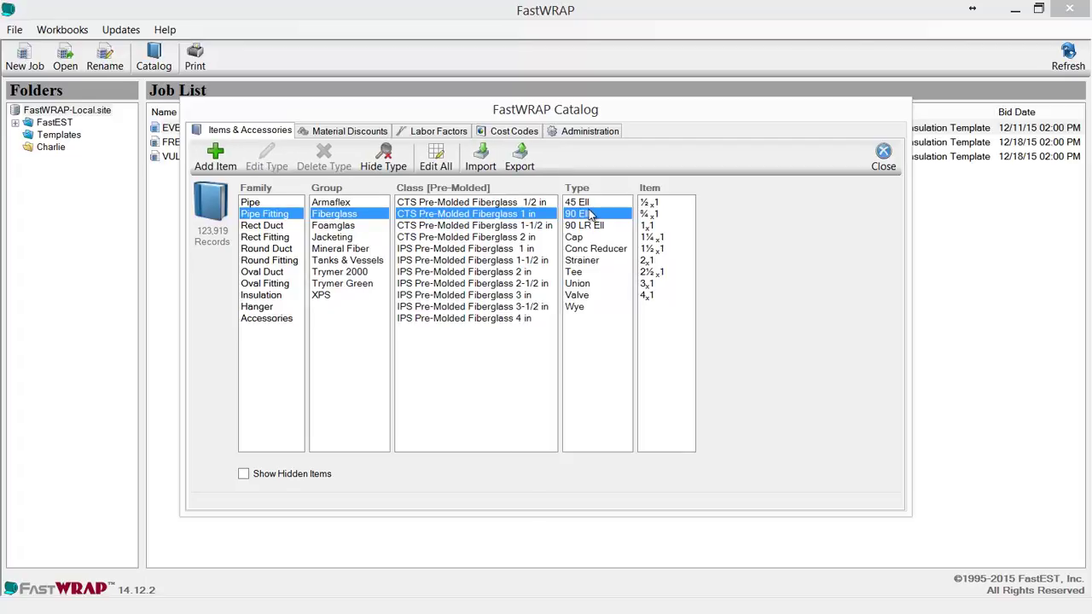
double_click(646, 226)
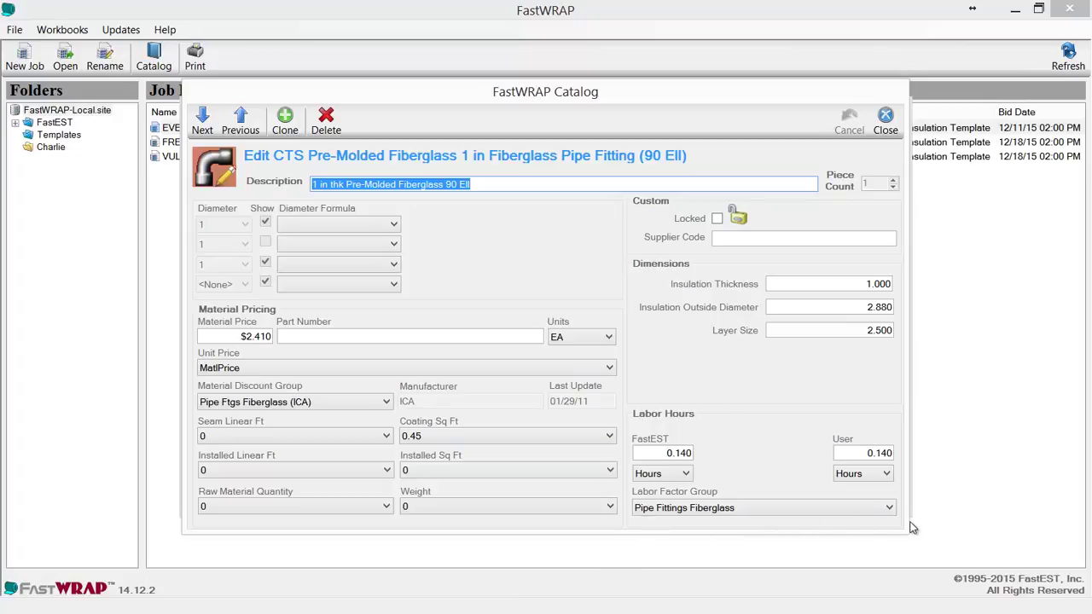
left_click(886, 122)
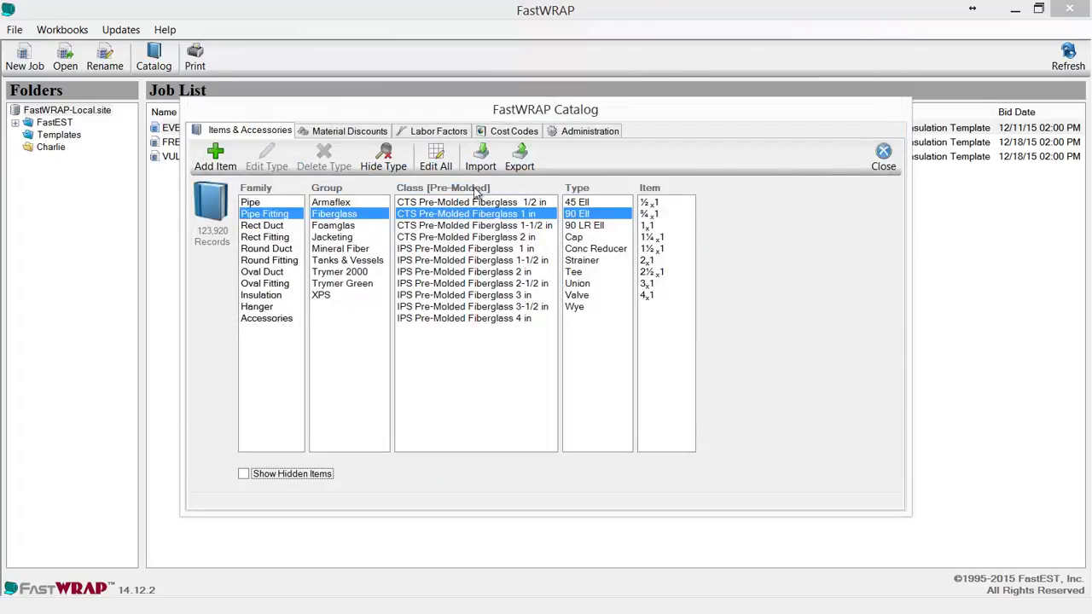
In Material Discounts, set the first Pipe Insulation Armaflex item's price to $0.800.
left_click(348, 133)
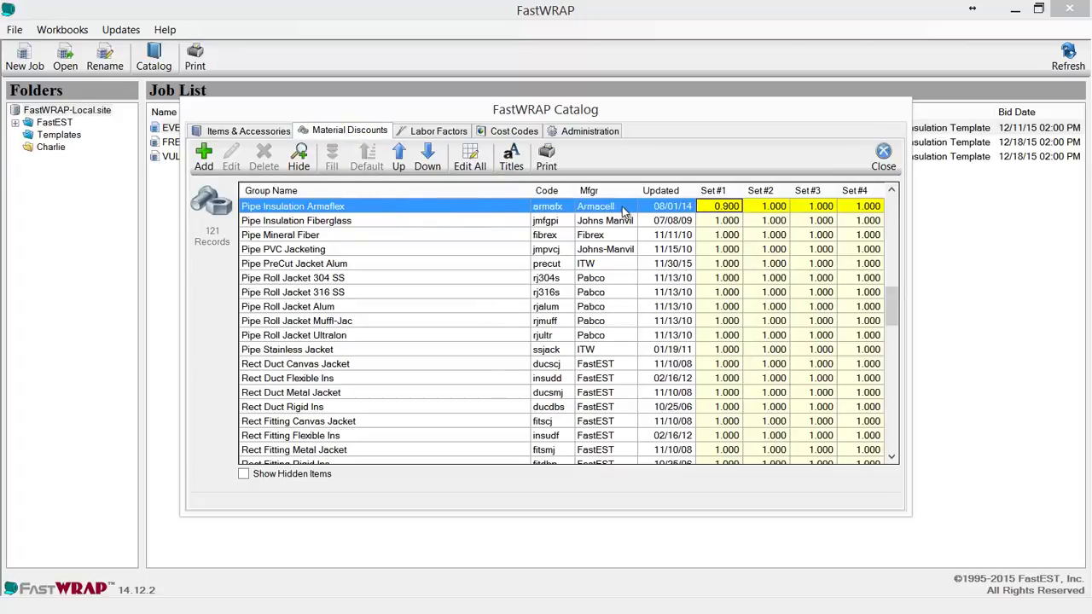
left_click(469, 162)
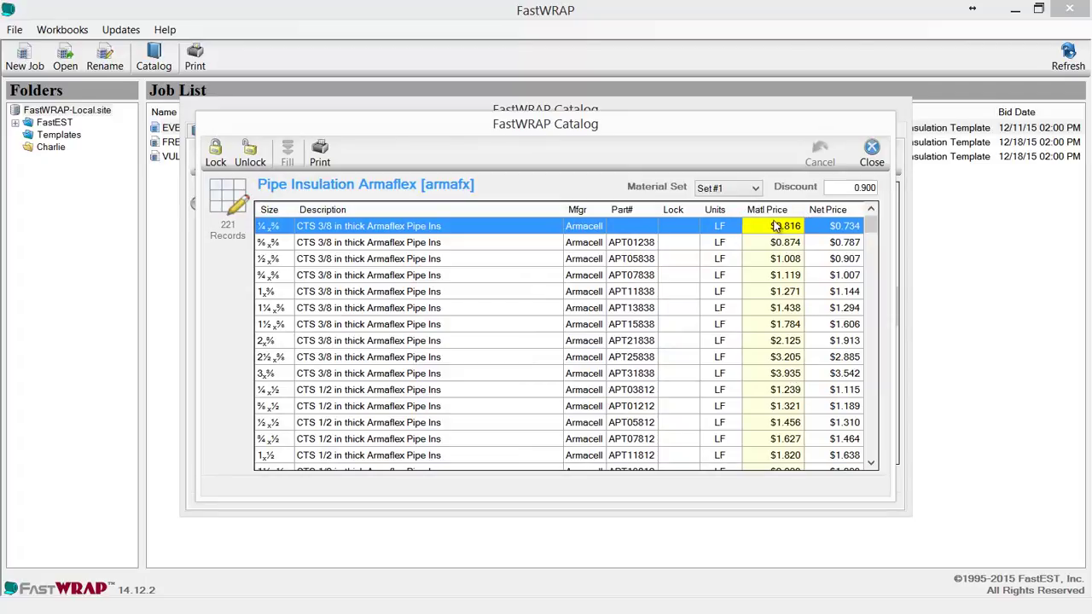
left_click(780, 226)
key("BackSpace")
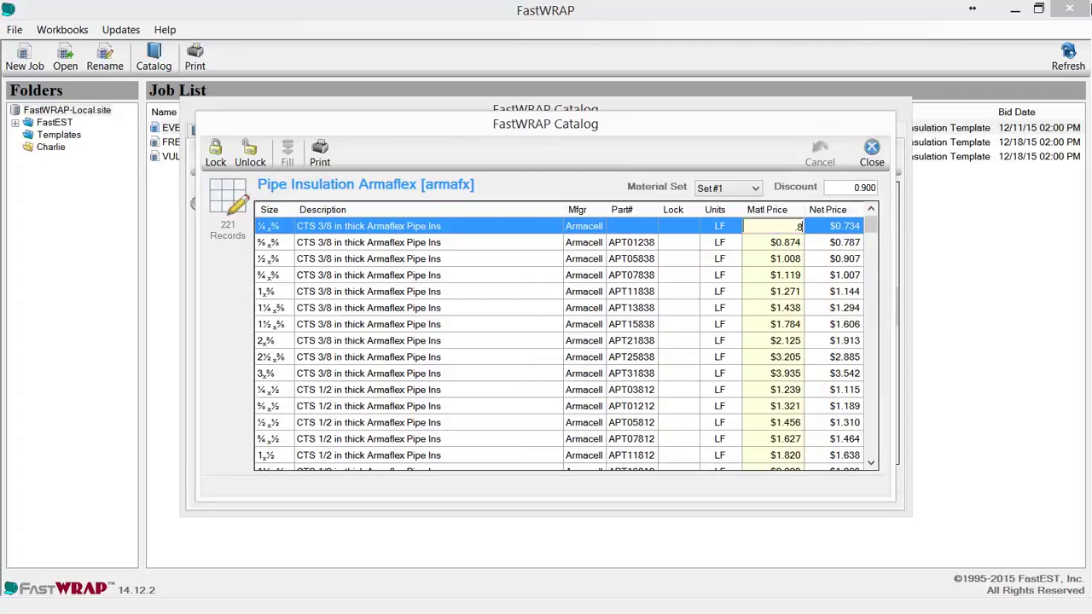
type(".80")
key("Return")
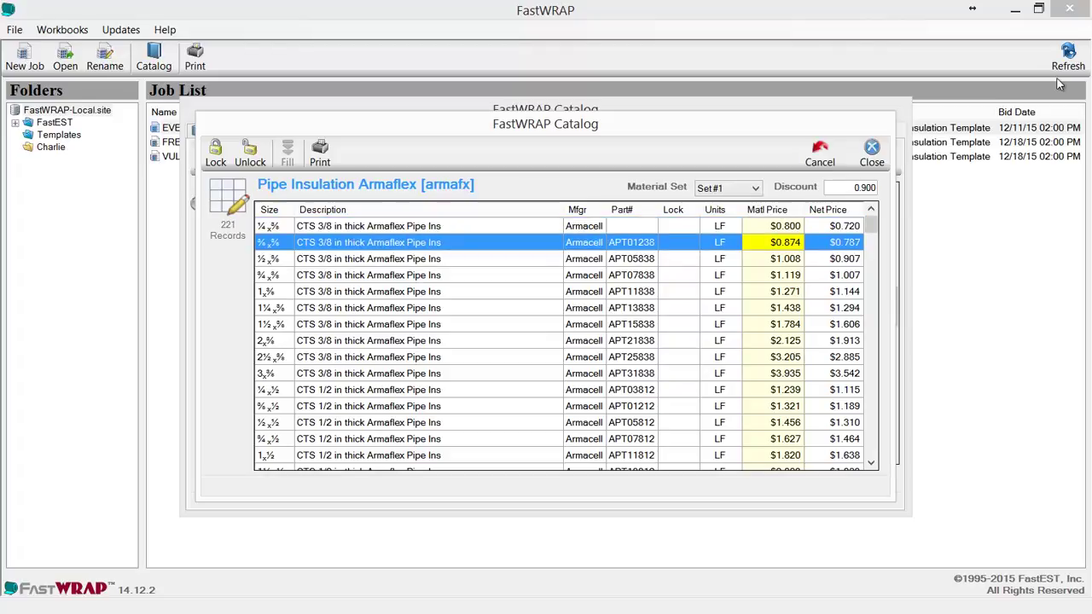
Lower the Armaflex Set #1 discount from 0.900 to 0.850 and close the list.
left_click_drag(845, 189, 911, 179)
type(".85")
key("Return")
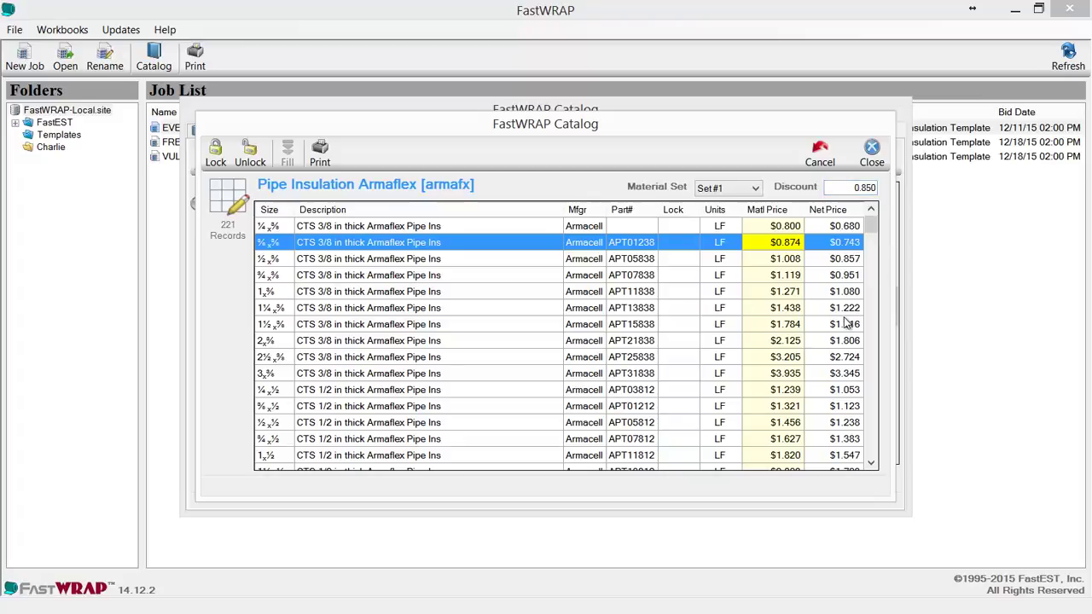
left_click(871, 154)
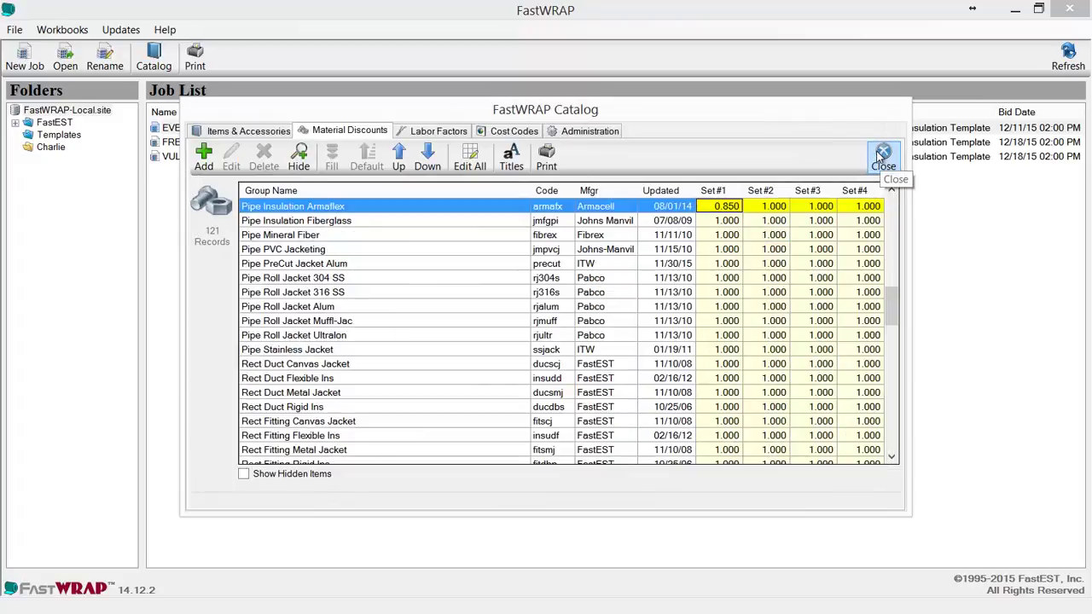
Review the Labor Factors groups, then close the catalog back to the Job List.
left_click(438, 133)
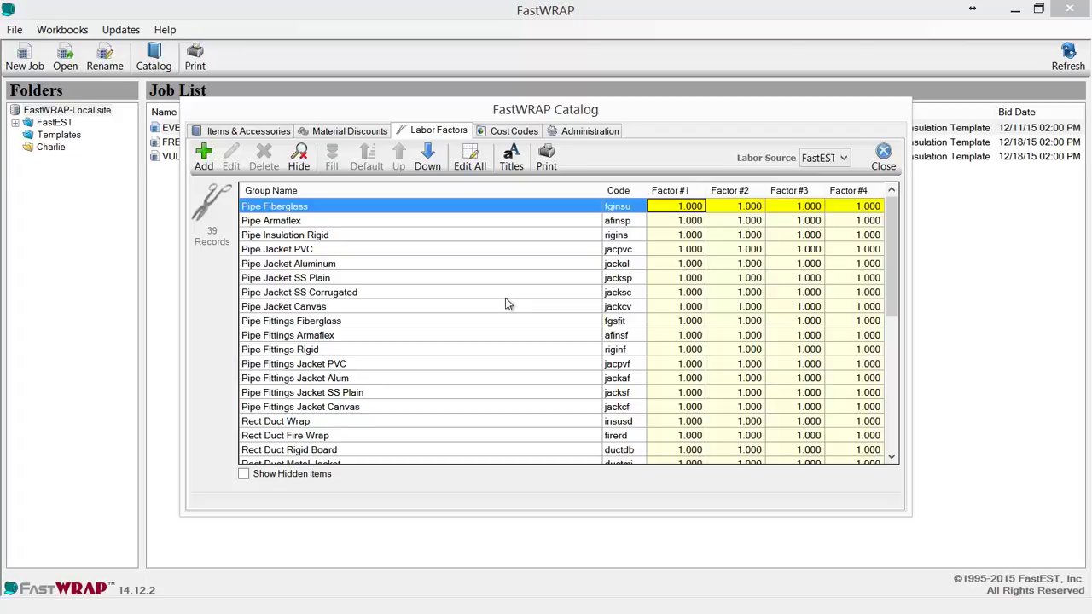
left_click(883, 158)
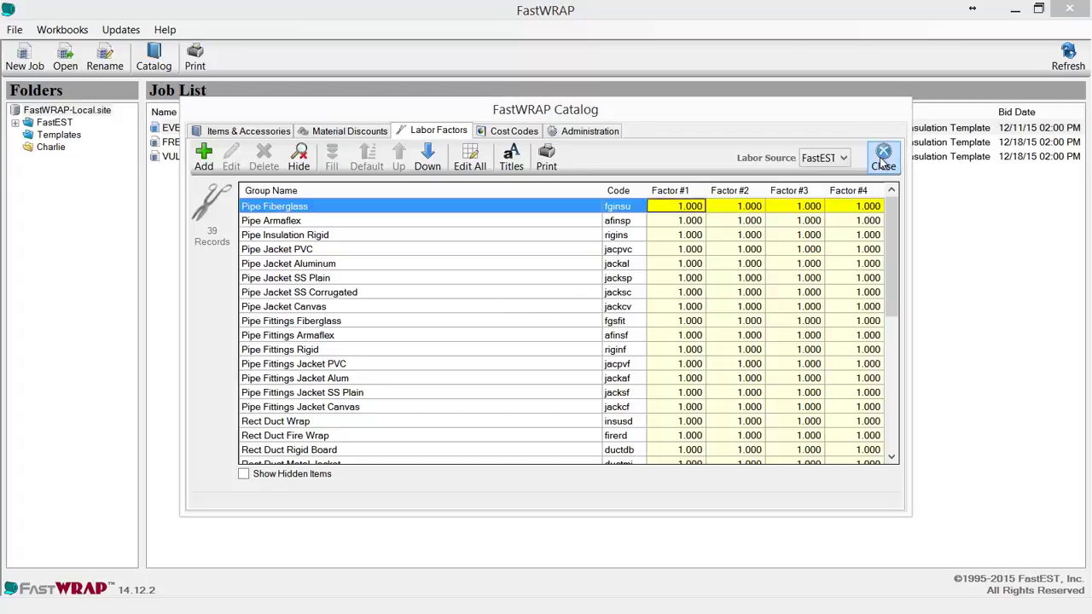
left_click(883, 158)
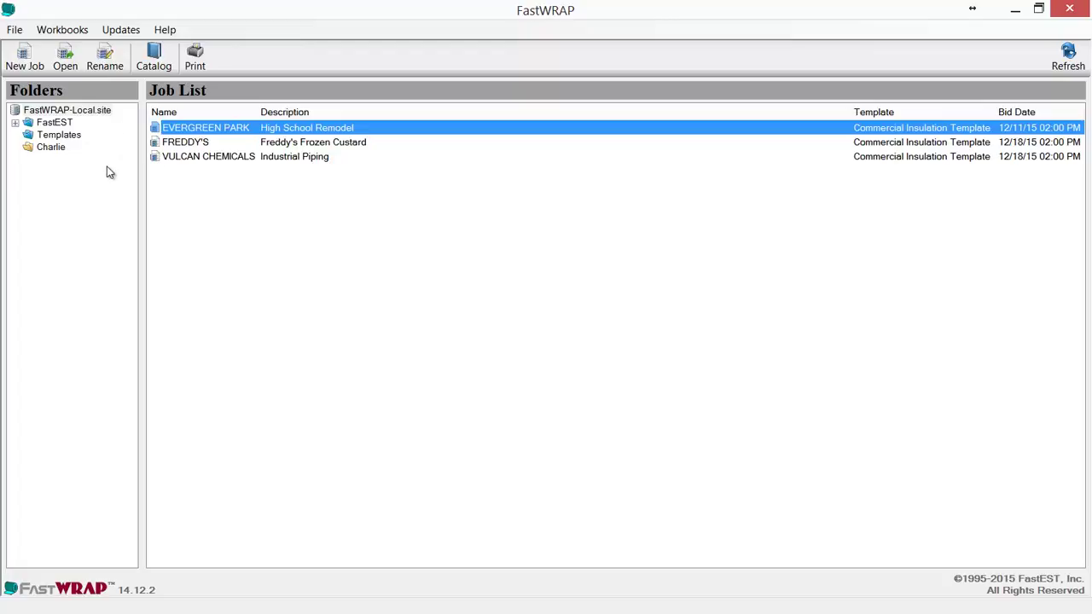
Open the EVERGREEN PARK--High School Remodel job and browse its Job, Plans and Specs tabs.
double_click(198, 134)
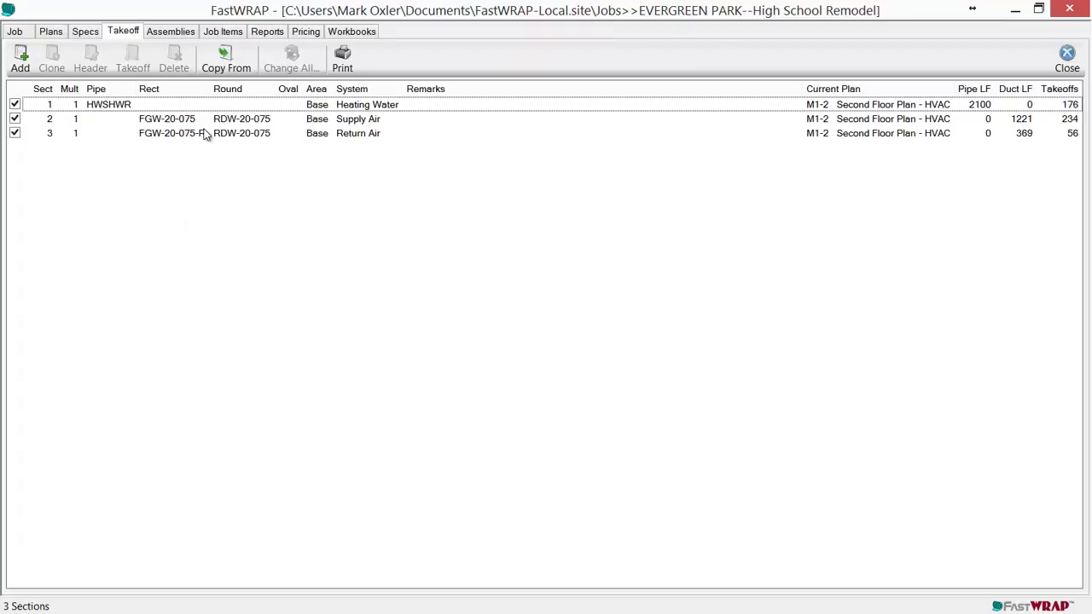
left_click(15, 31)
left_click(56, 34)
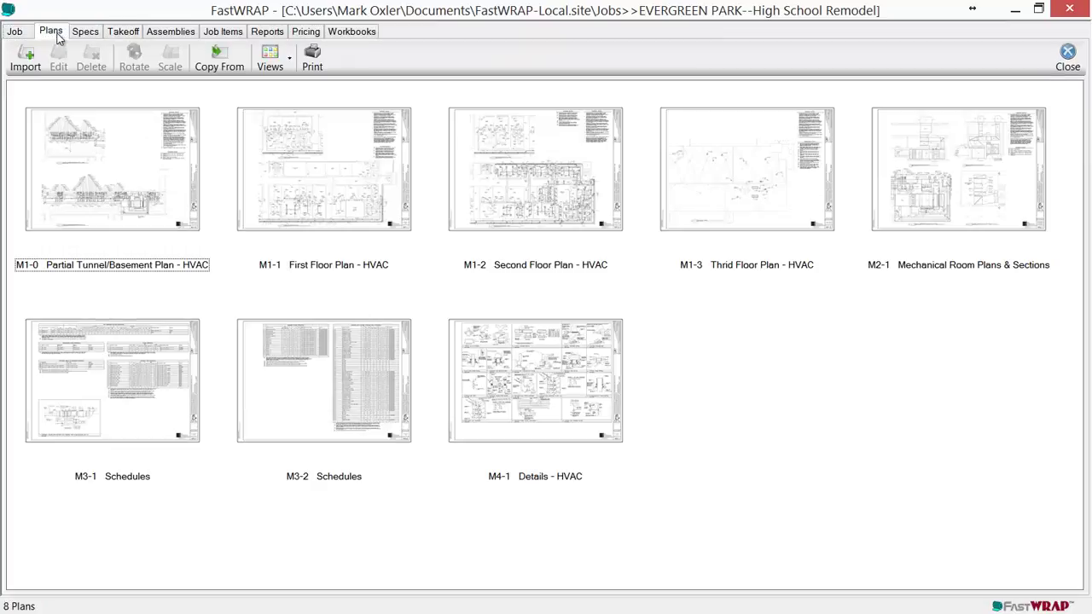
left_click(86, 32)
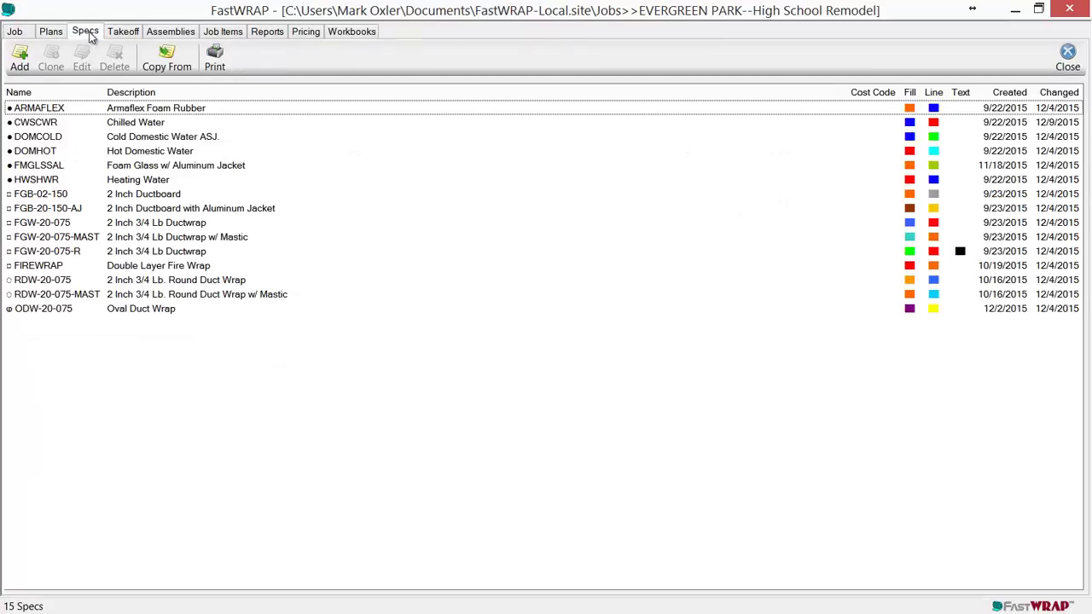
left_click(17, 33)
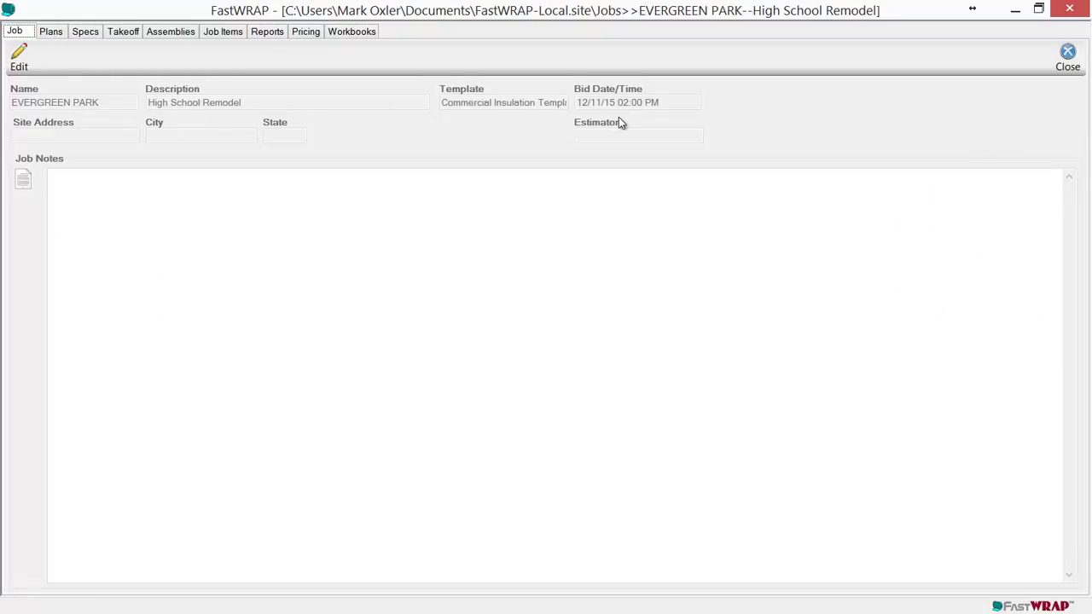
left_click(62, 35)
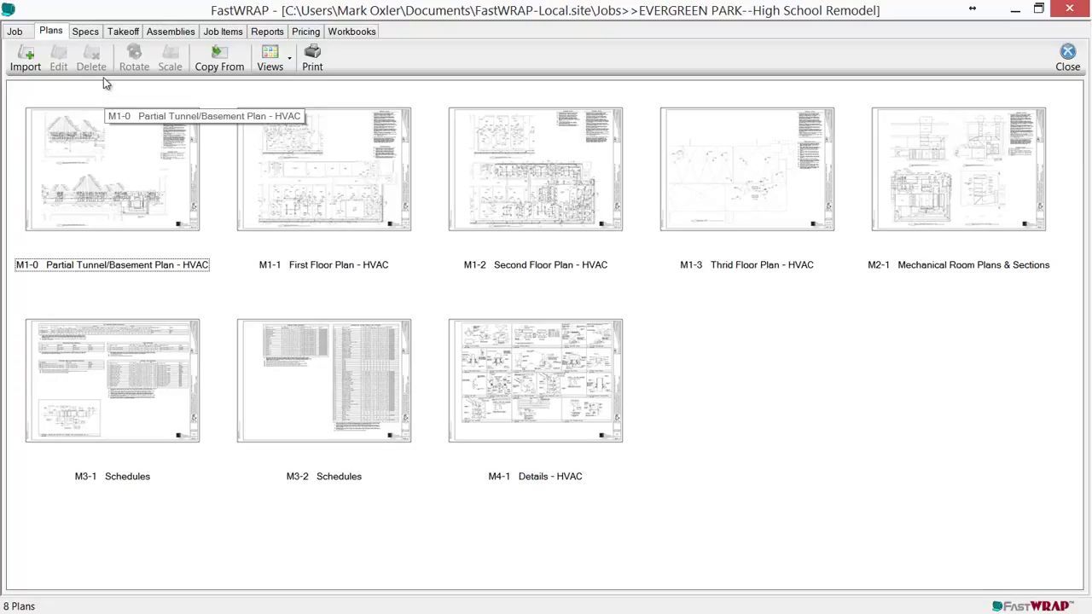
left_click(88, 34)
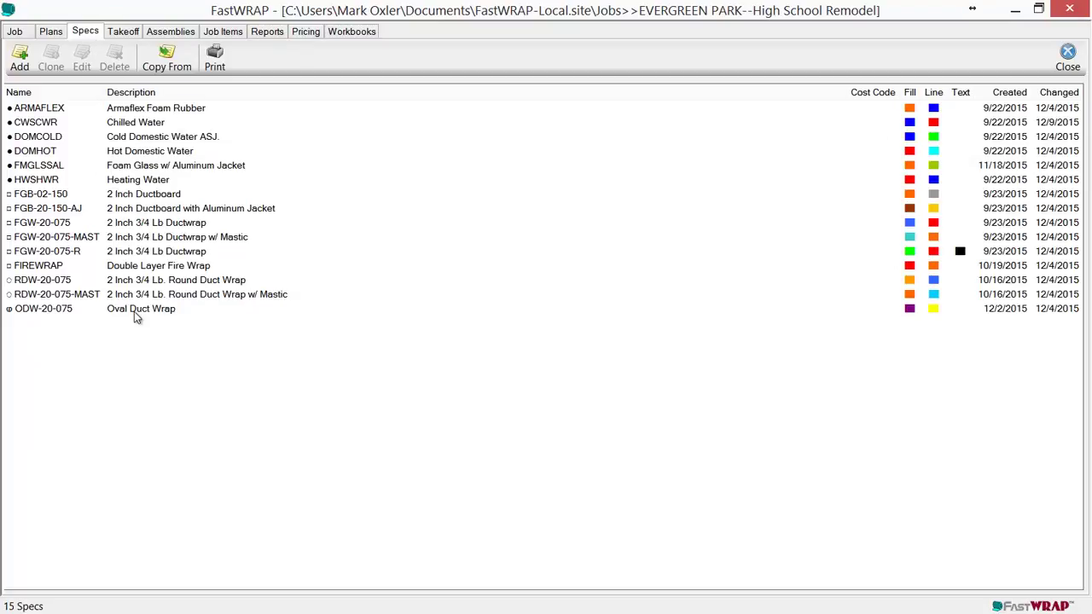
In the CWSCWR Chilled Water spec, add a CTS Alum Roll Jacketing, No Joints entry.
double_click(68, 125)
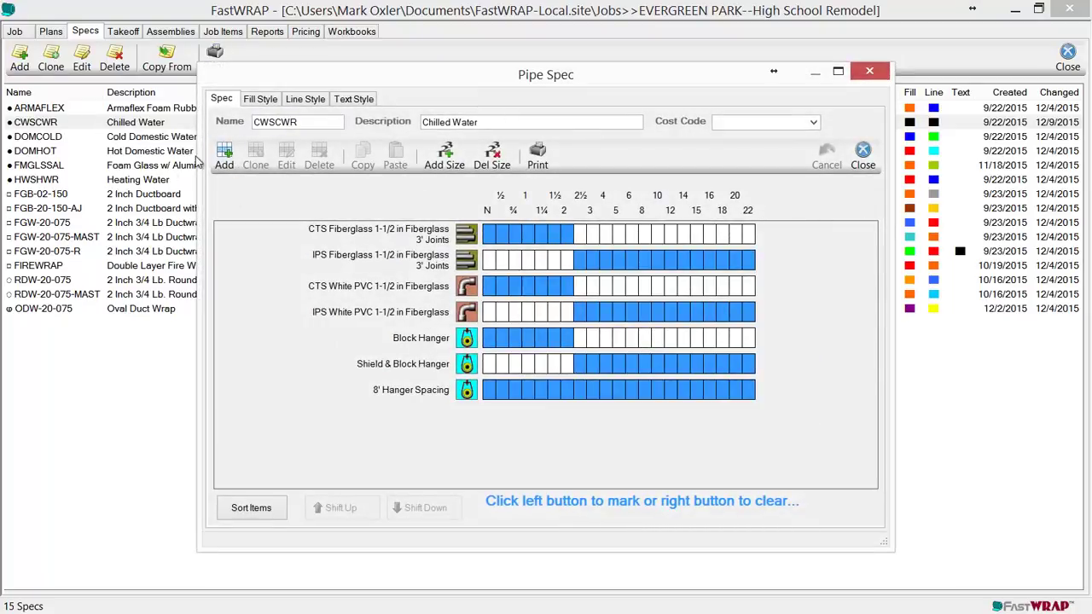
left_click(223, 156)
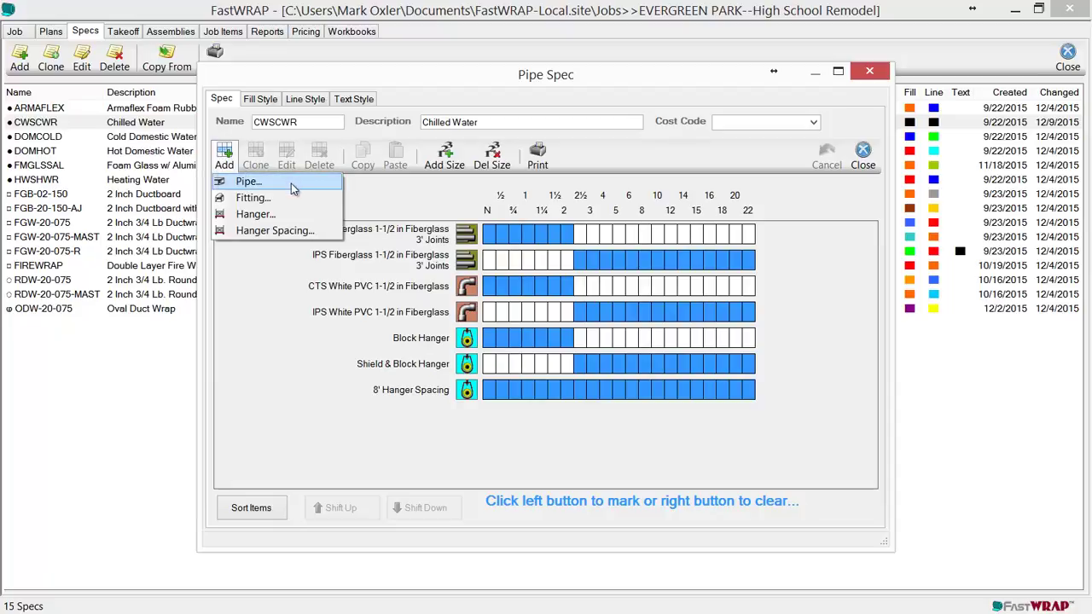
left_click(419, 243)
double_click(419, 241)
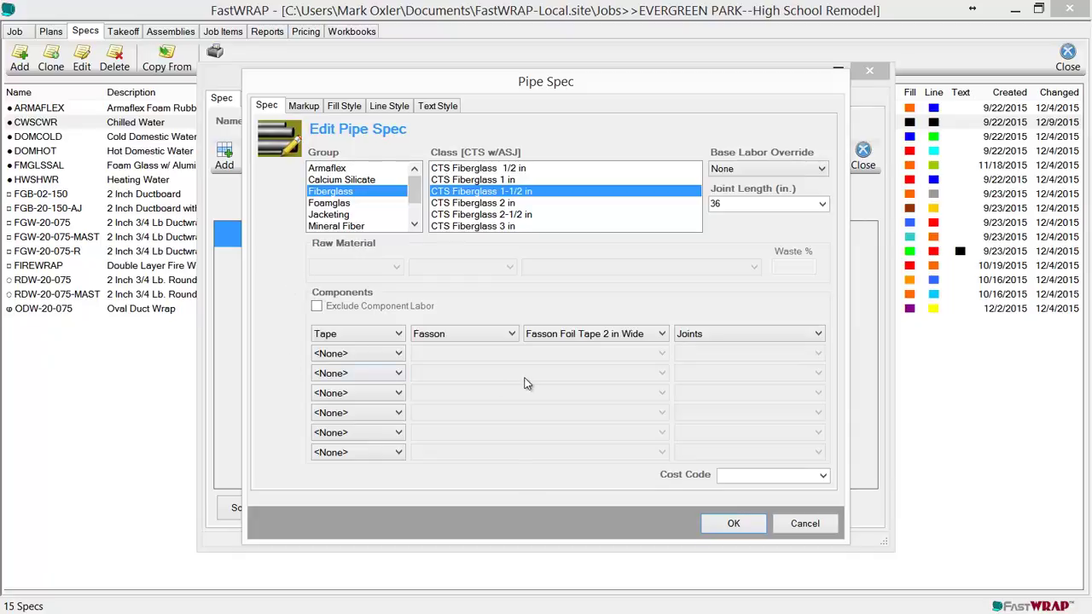
left_click(750, 527)
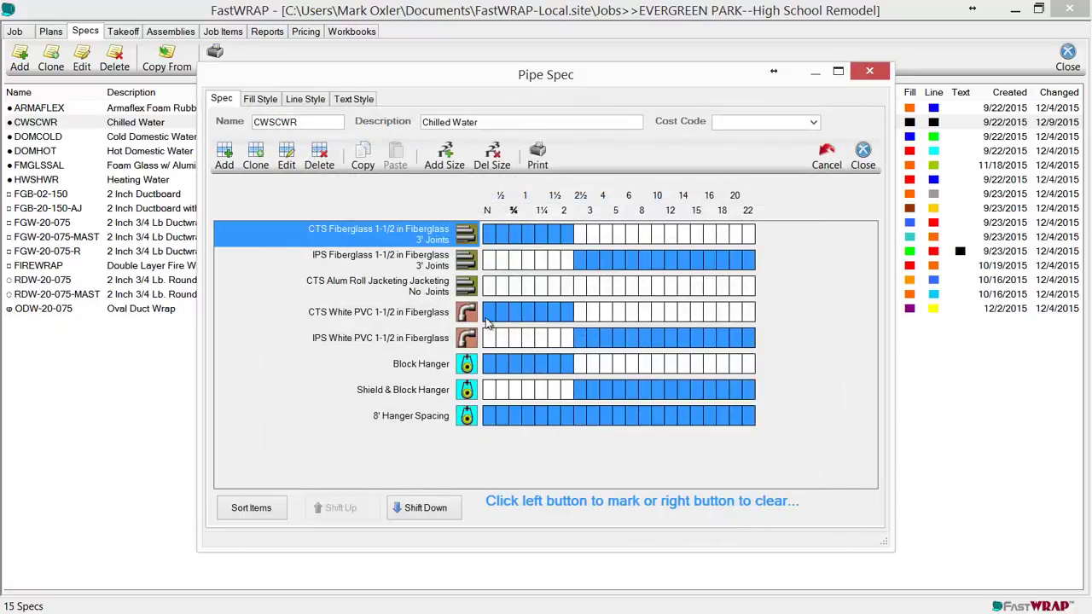
Start a new pipe spec entry with CTS Alum Roll Jacketing as its class.
left_click(226, 158)
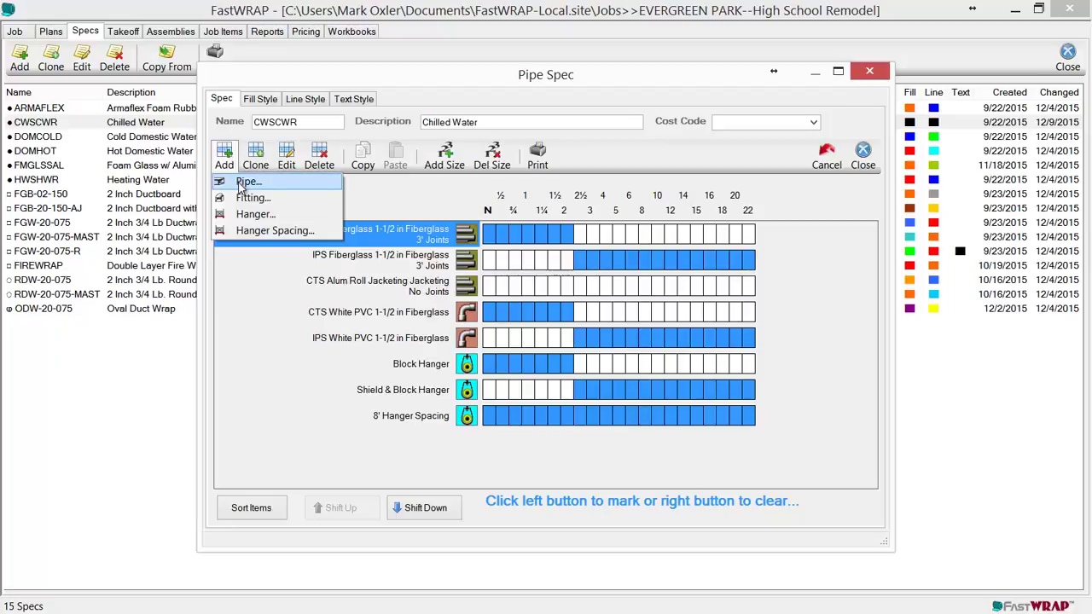
left_click(245, 181)
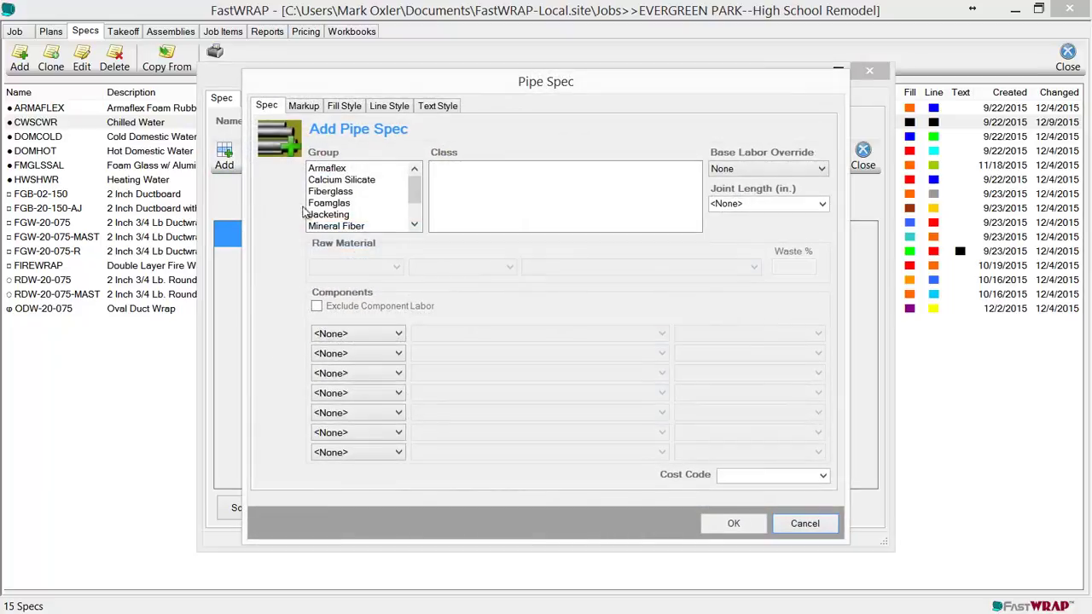
left_click(317, 214)
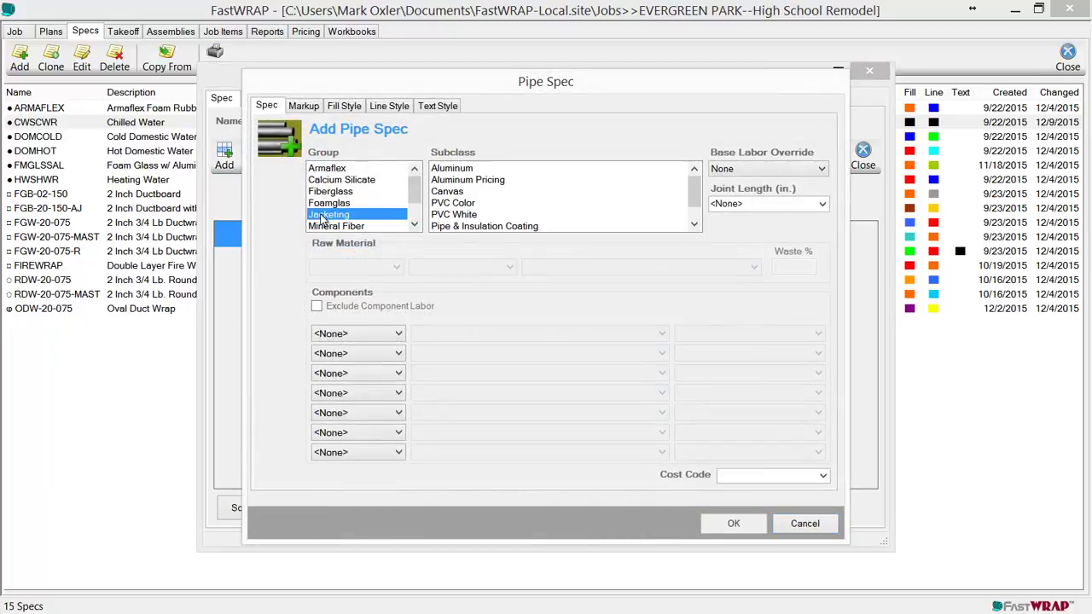
left_click(454, 170)
left_click(465, 170)
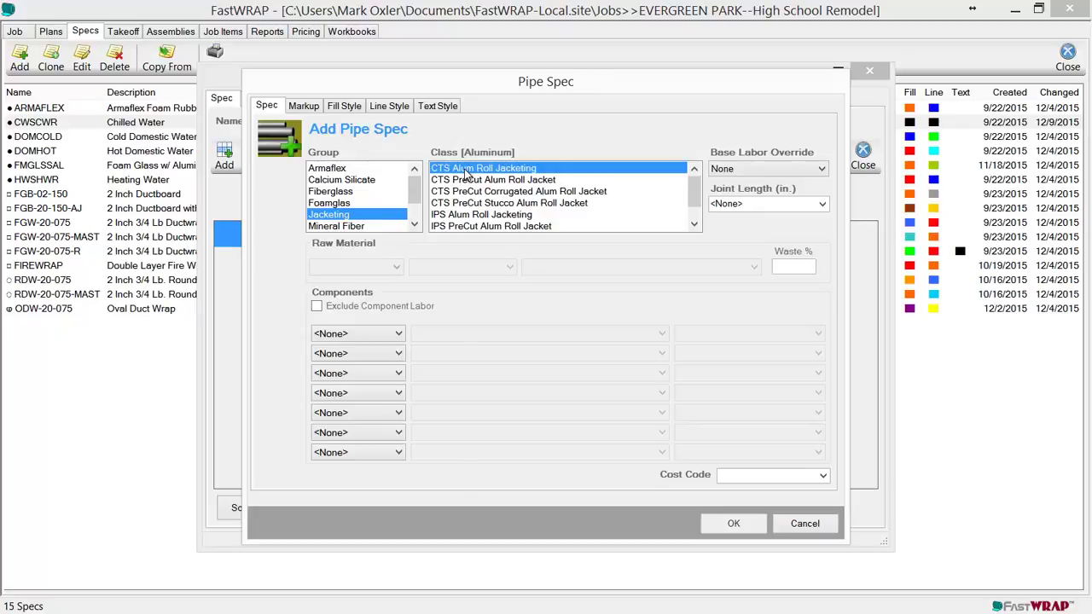
Set the raw material to Jacketing > Aluminum > .016 Aluminum Jacketing with 5% waste.
left_click(369, 269)
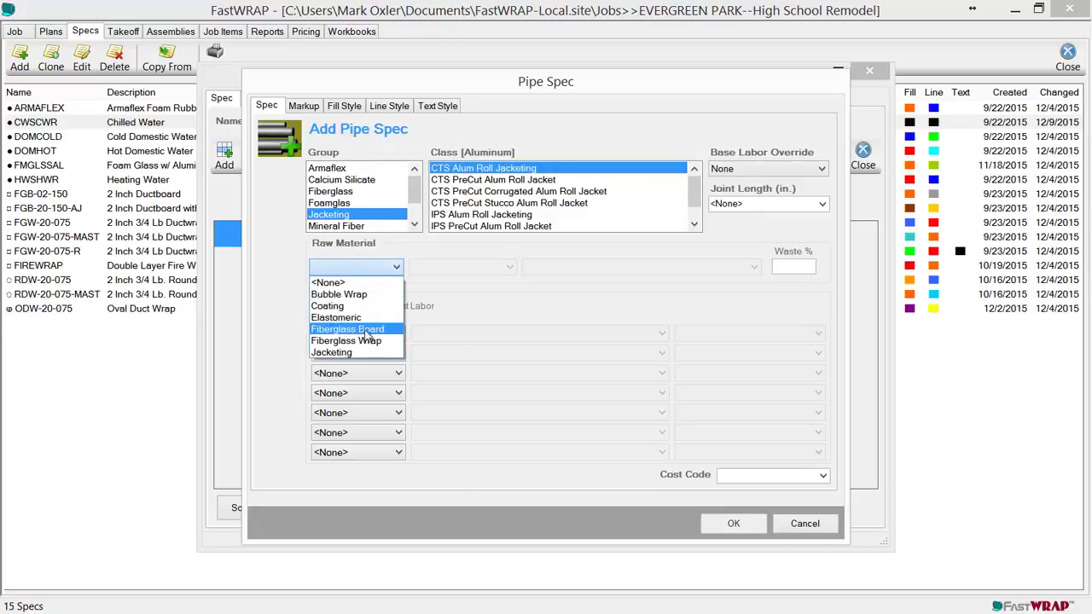
left_click(362, 356)
left_click(457, 267)
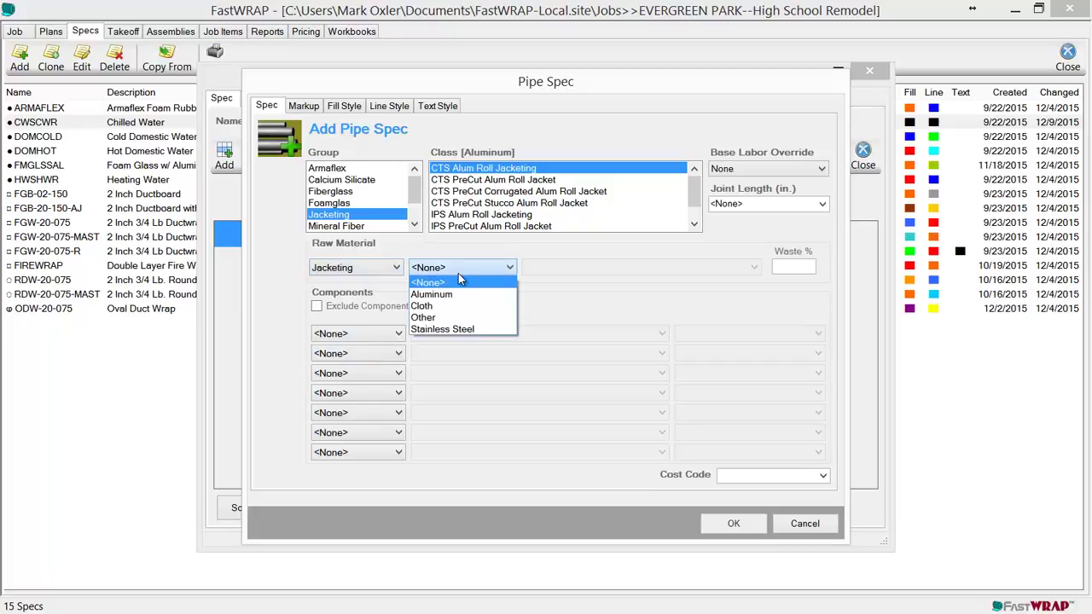
left_click(458, 293)
left_click(546, 268)
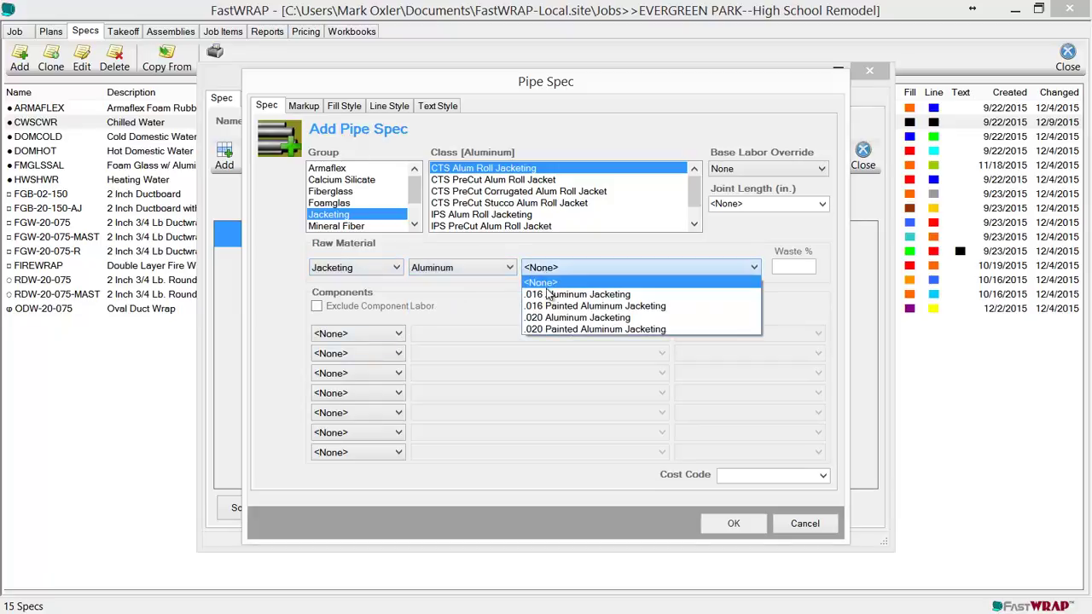
left_click(550, 293)
left_click(793, 267)
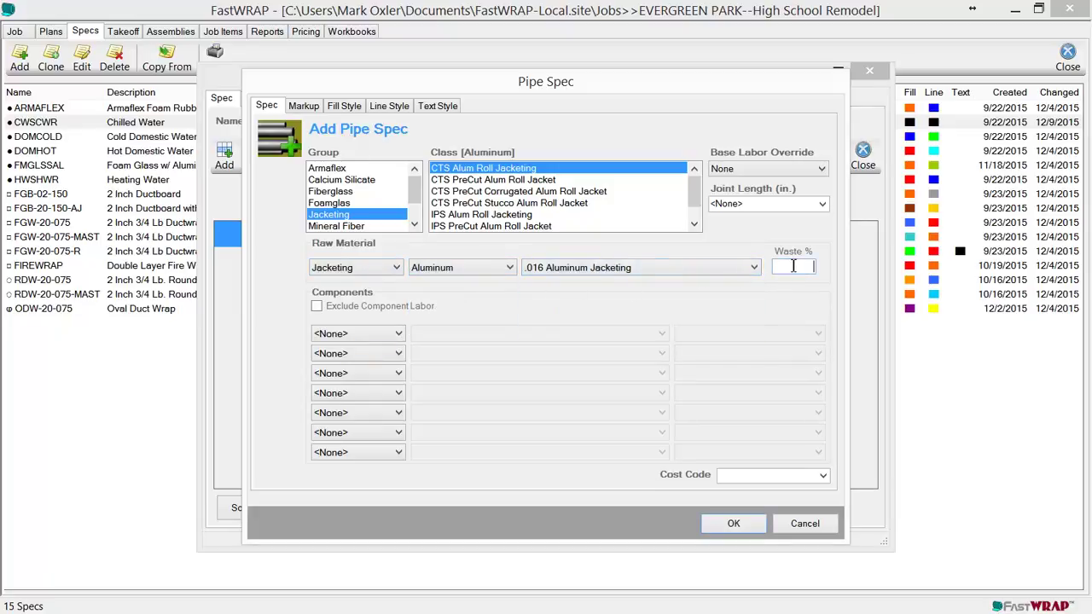
Add Aluminum Pab-Bands 1/2 in Wide bands at 9 in OC and confirm the line.
left_click(365, 336)
left_click(358, 360)
left_click(442, 335)
left_click(452, 372)
left_click(539, 335)
left_click(589, 361)
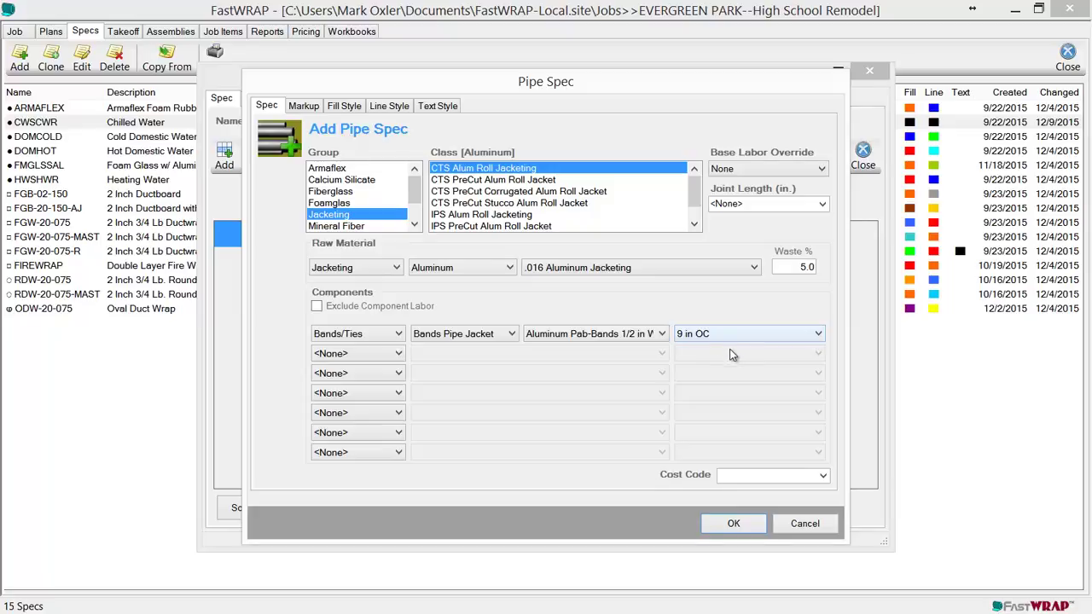
left_click(735, 522)
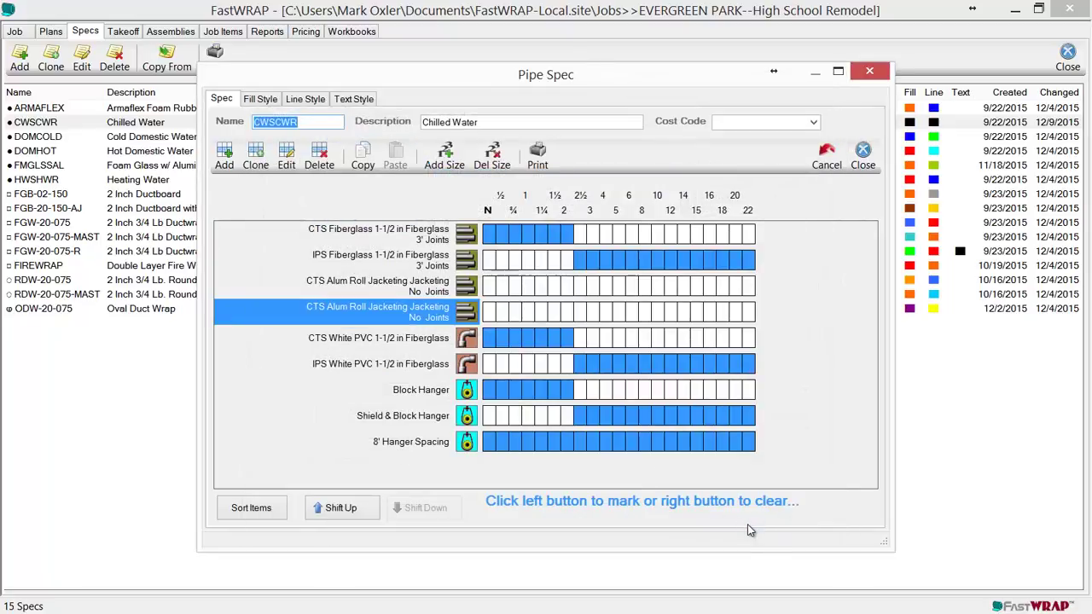
Draw two ¾ Heating Water pipe runs near RP-11 on the Second Floor HVAC plan.
left_click(863, 158)
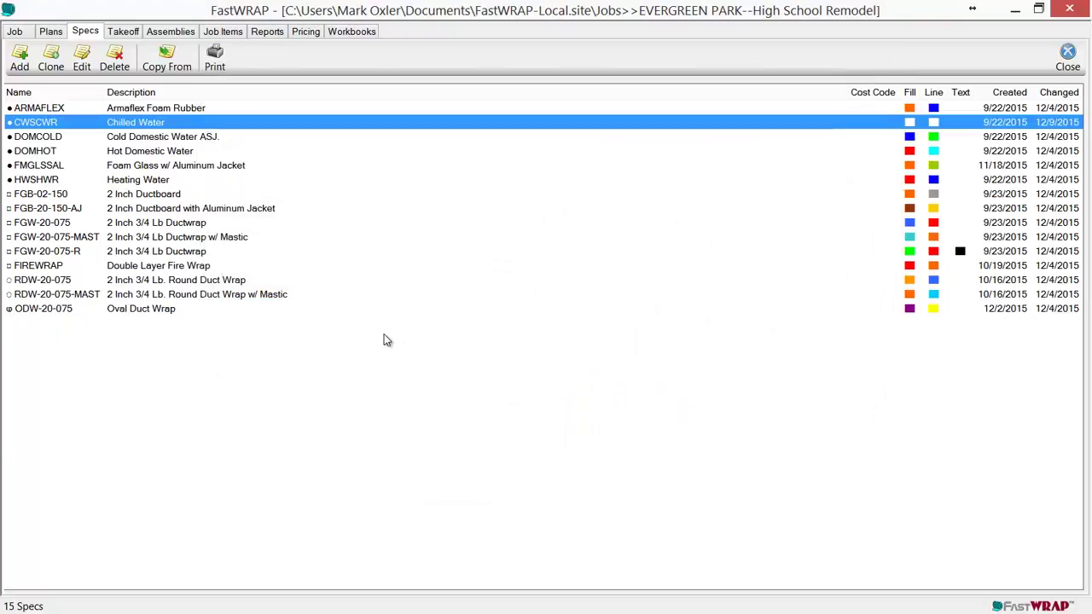
left_click(130, 32)
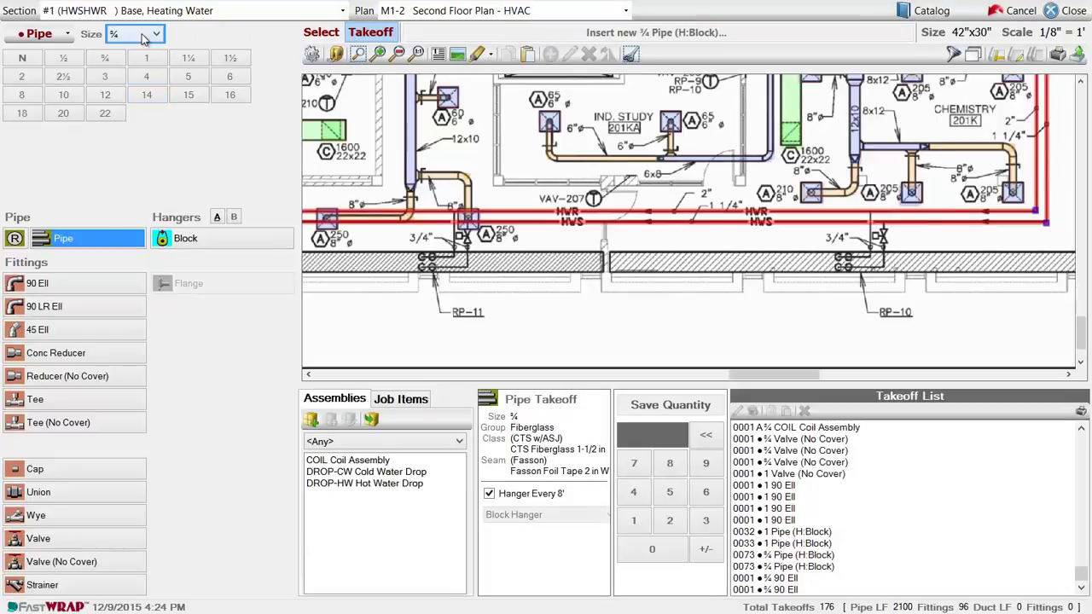
left_click(111, 240)
left_click(421, 256)
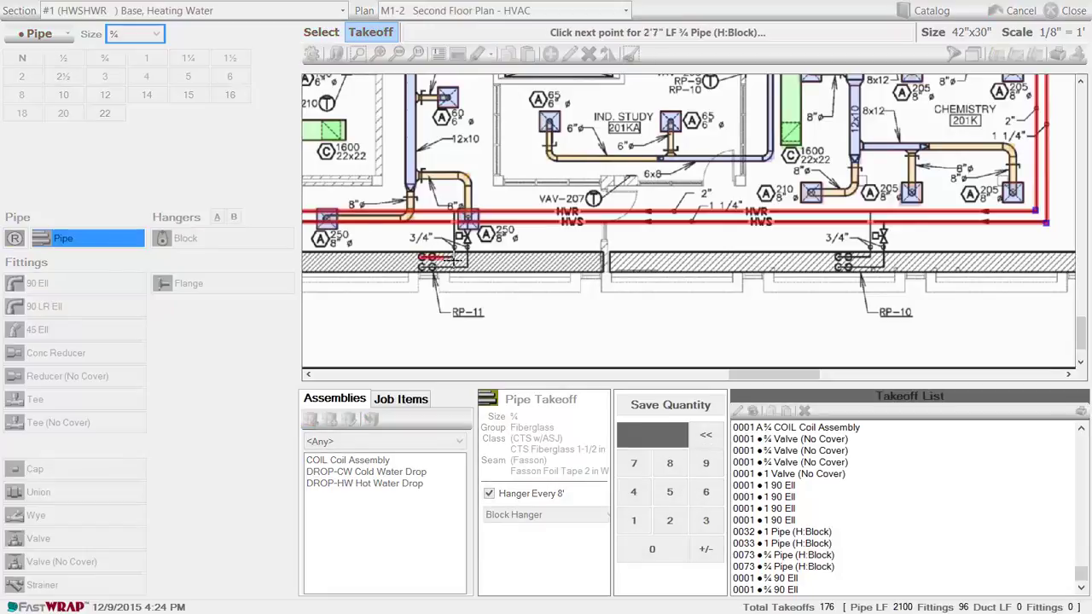
double_click(467, 219)
left_click(467, 220)
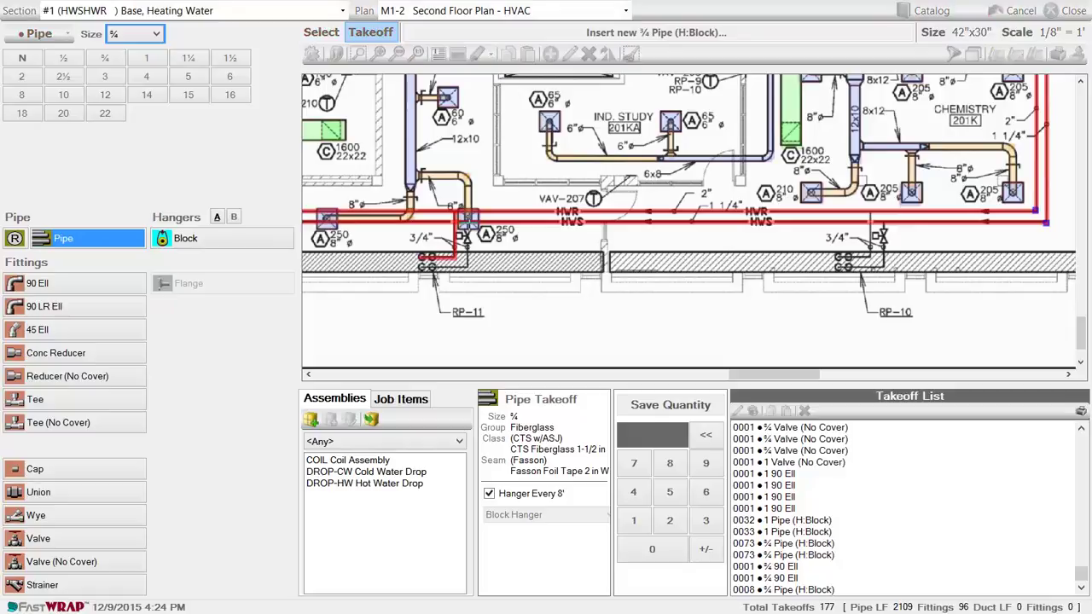
left_click(467, 263)
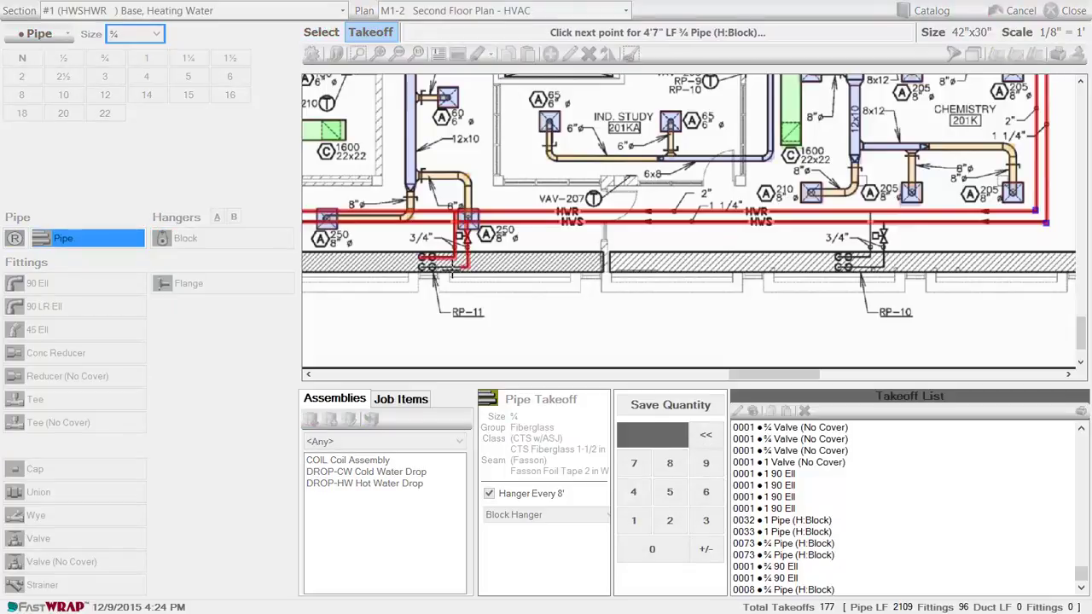
double_click(425, 264)
Place six ¾ 90 Ell fittings at the bends of the new pipe runs.
left_click(93, 282)
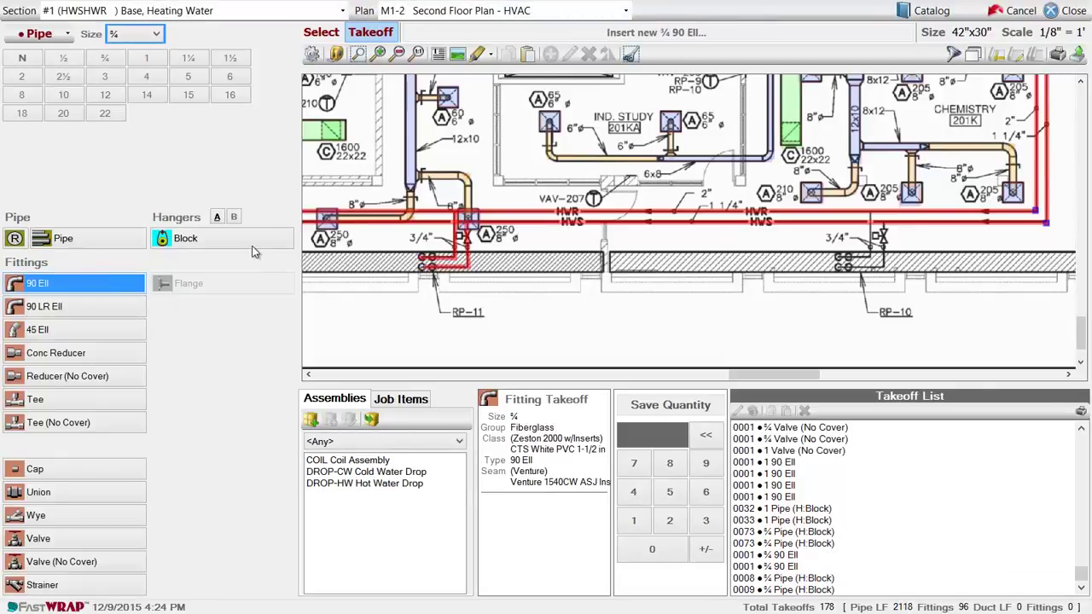
left_click(424, 258)
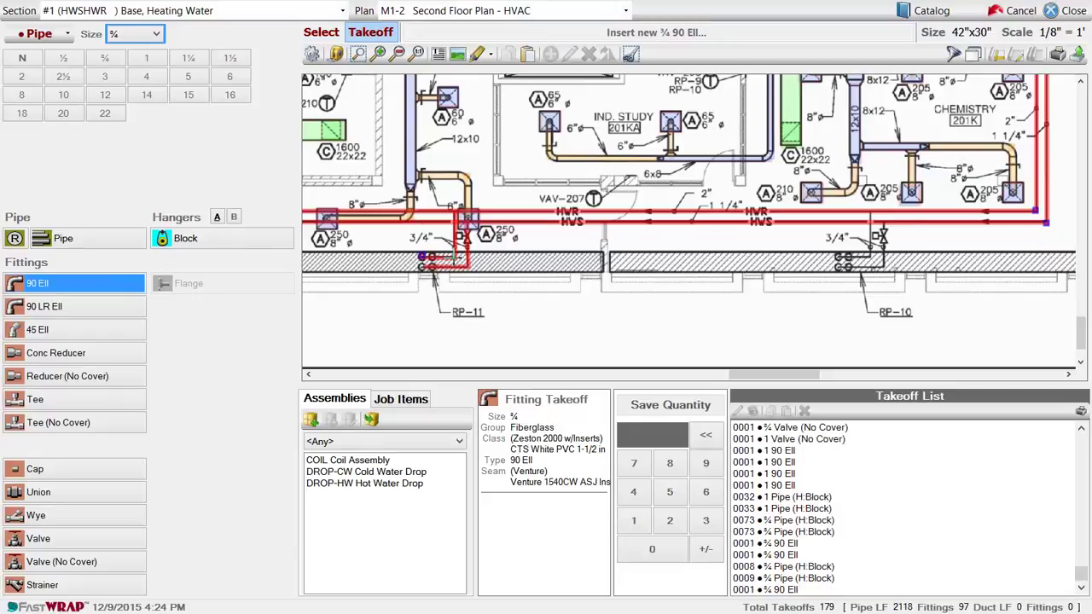
left_click(464, 220)
left_click(465, 223)
left_click(467, 226)
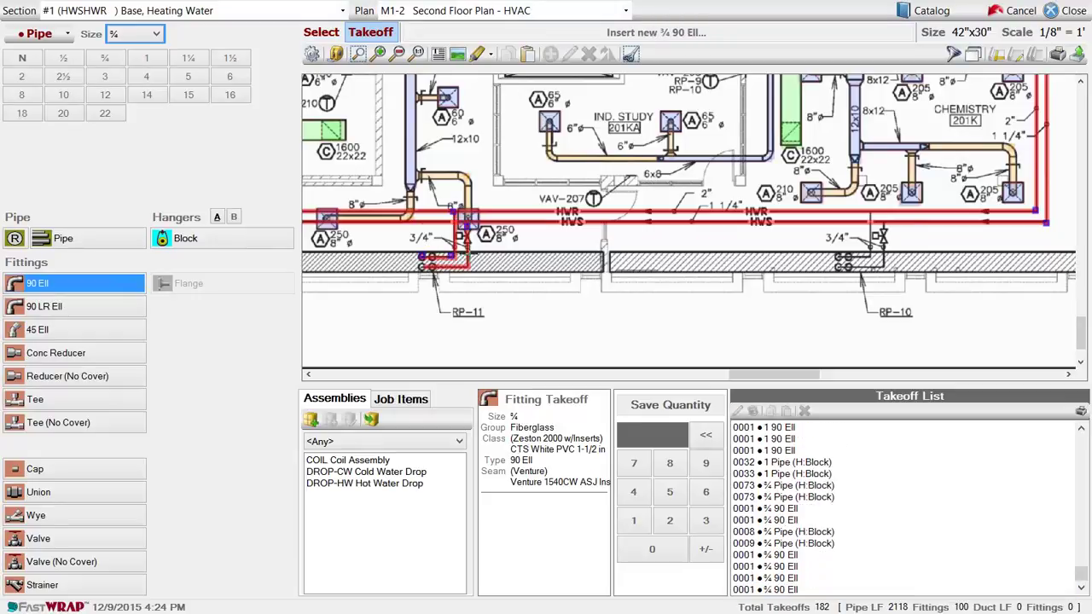
left_click(469, 266)
left_click(424, 269)
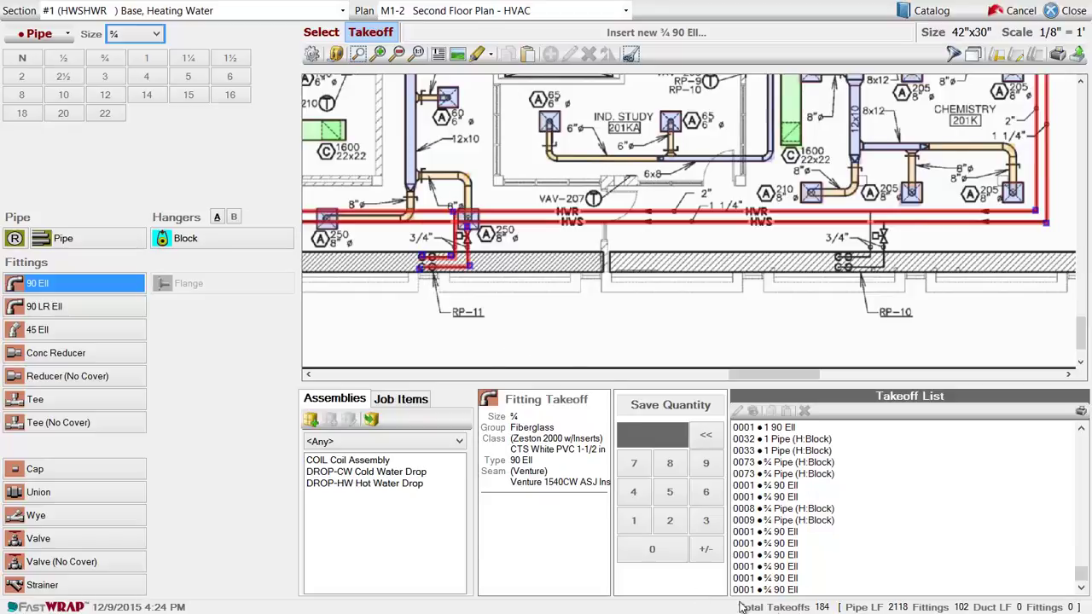
Place a ¾ COIL Coil Assembly at RP-11.
left_click(350, 461)
left_click(319, 505)
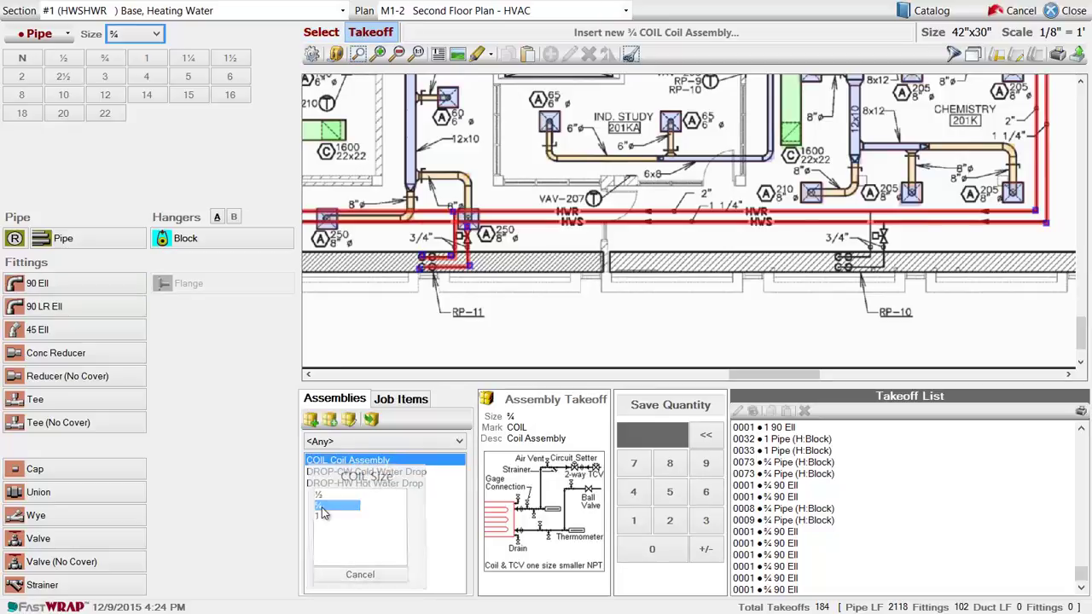
left_click_drag(403, 248, 410, 267)
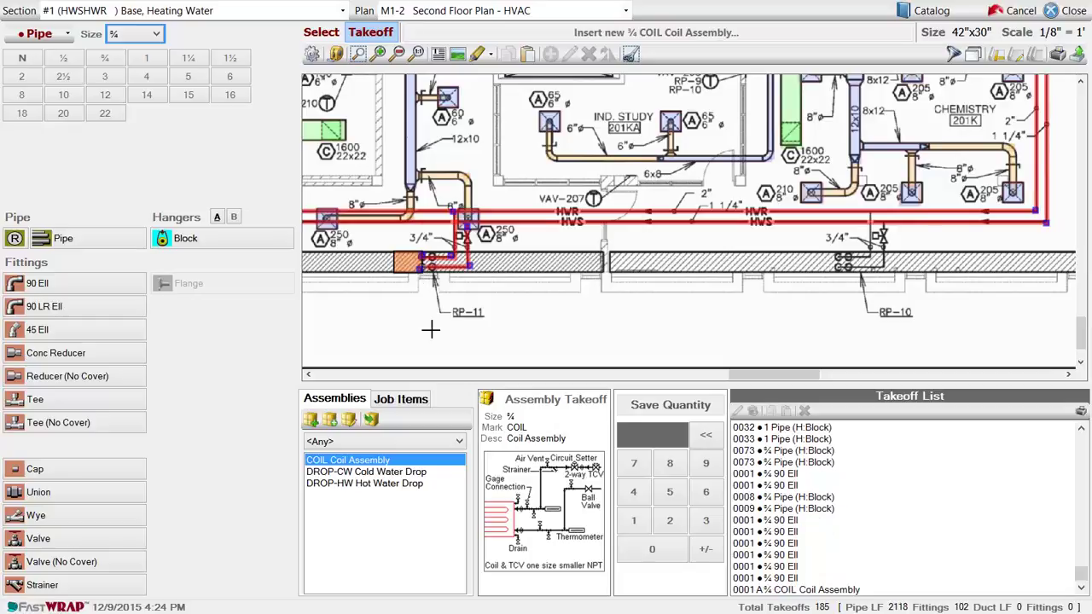
Copy the whole RP-11 coil hookup and paste it onto the RP-10 riser.
left_click(328, 32)
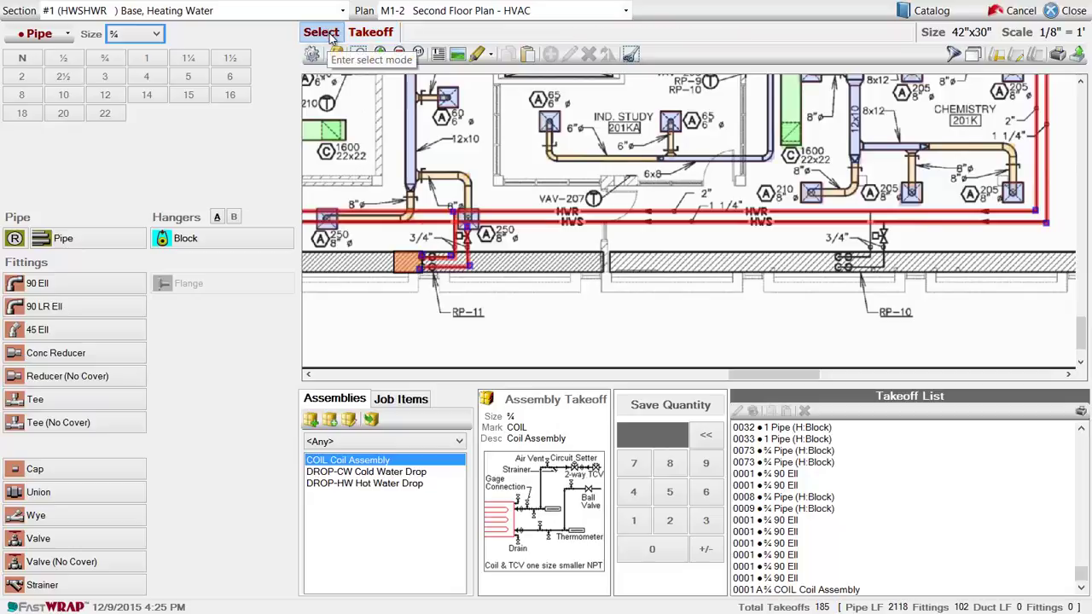
left_click_drag(371, 194, 494, 316)
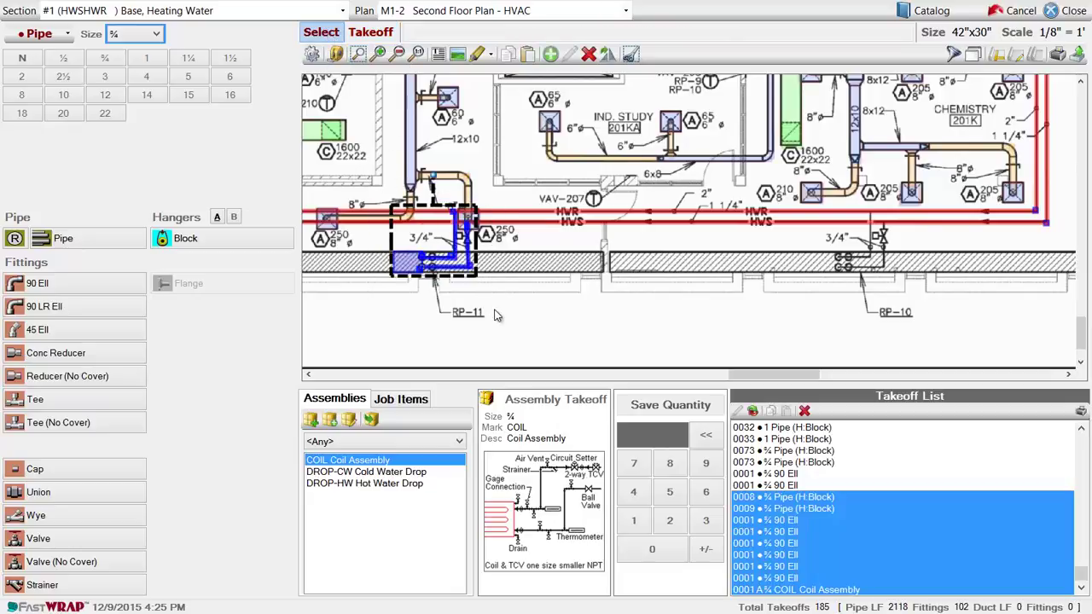
right_click(435, 256)
left_click(478, 267)
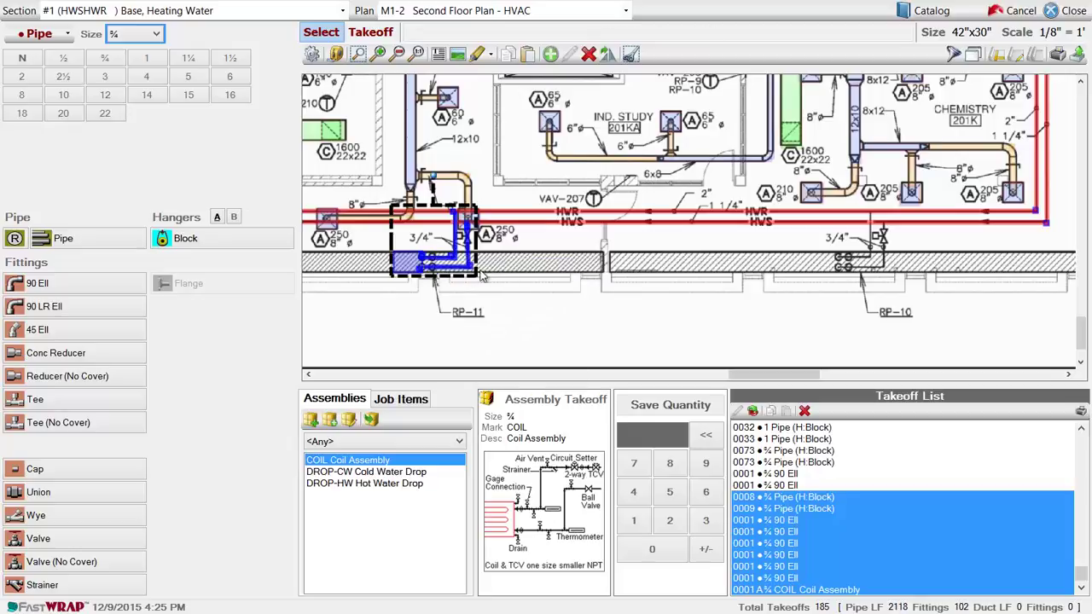
right_click(664, 306)
left_click(691, 324)
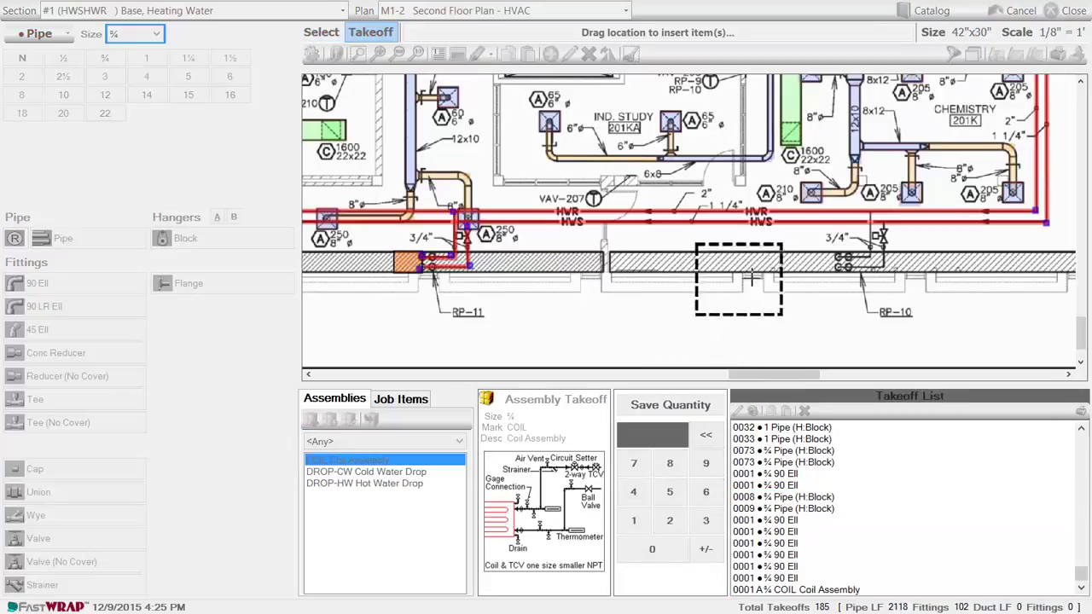
left_click(863, 249)
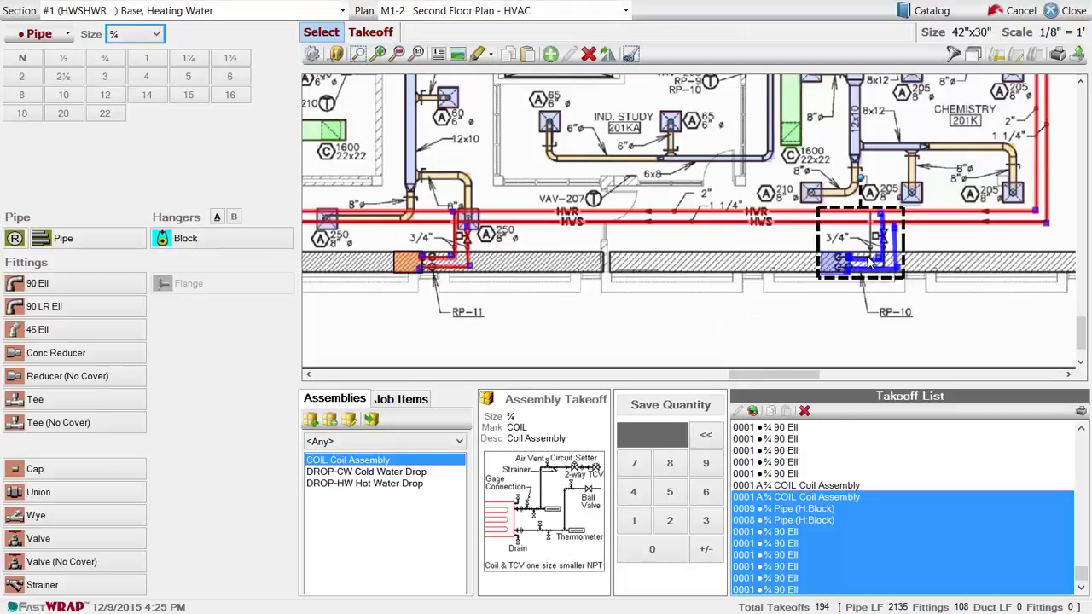
left_click_drag(867, 257, 853, 257)
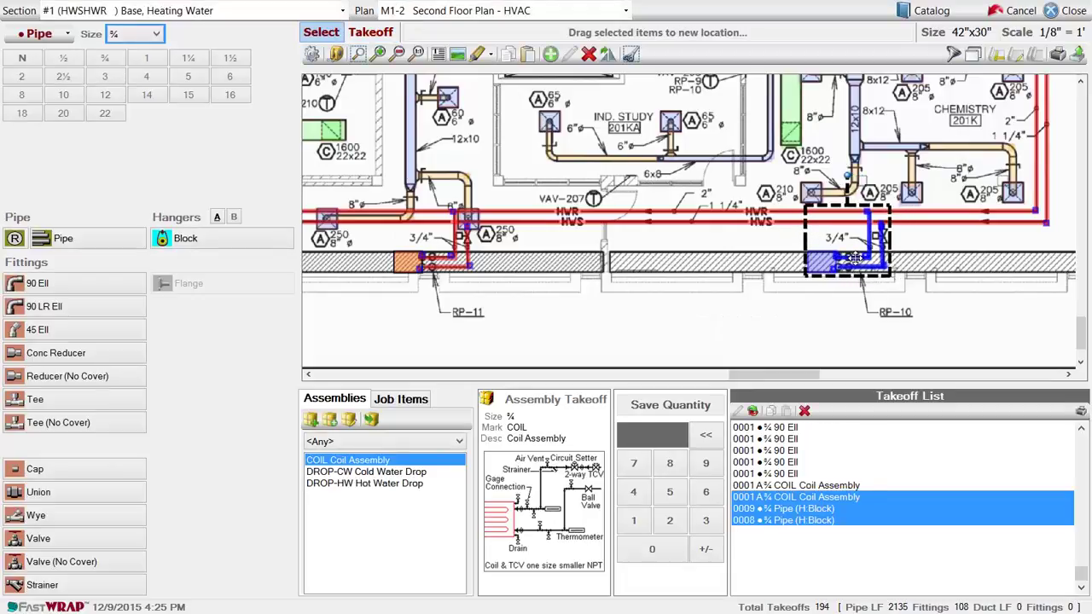
left_click(835, 299)
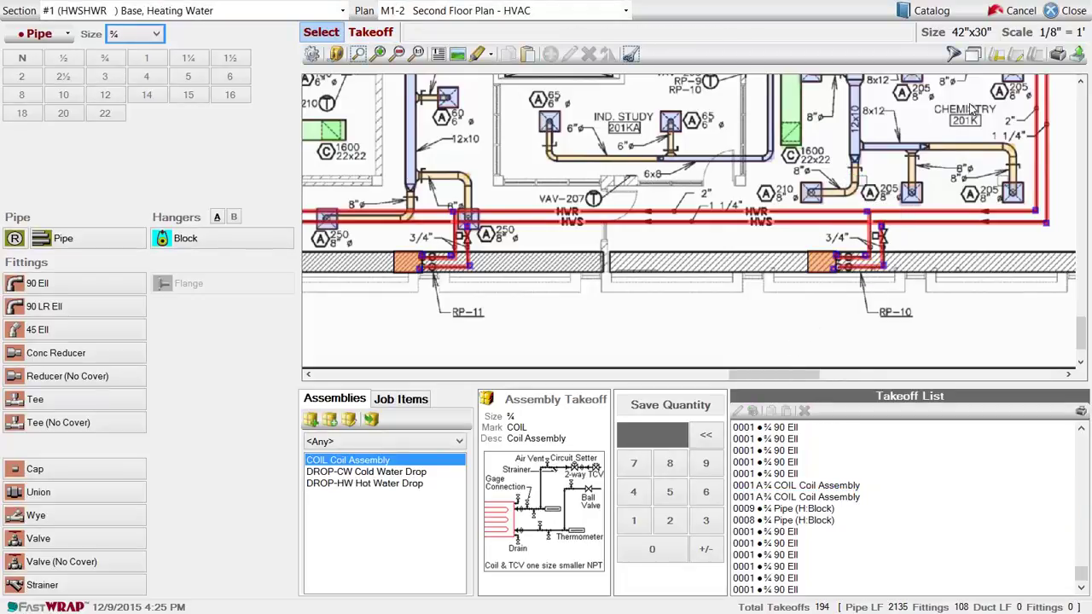
Return to the sections list and open the Supply Air section's takeoff plan.
left_click(1076, 13)
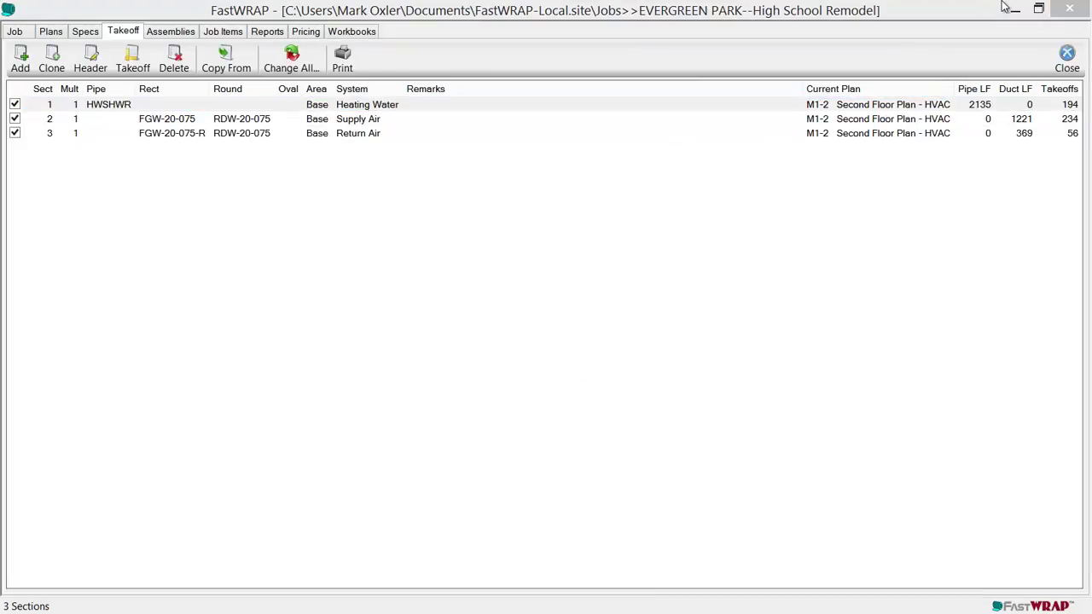
left_click(429, 107)
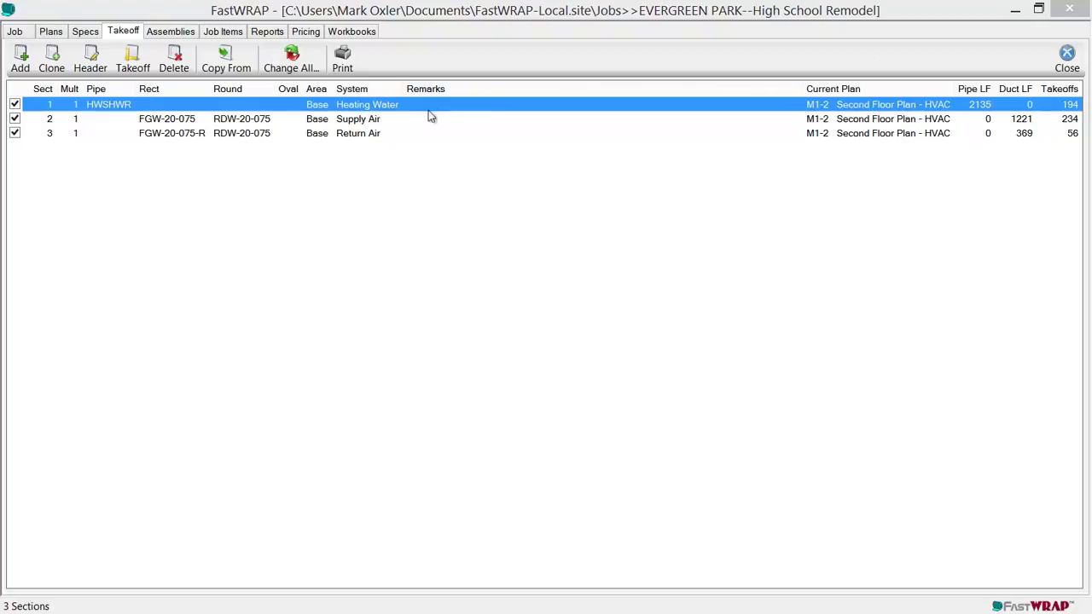
left_click(355, 120)
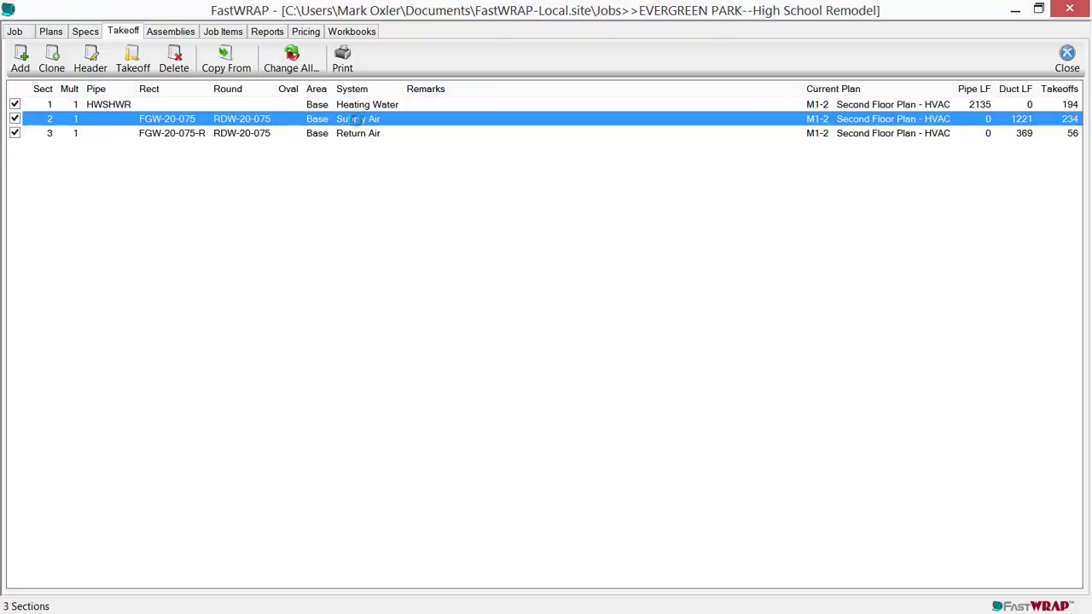
double_click(356, 120)
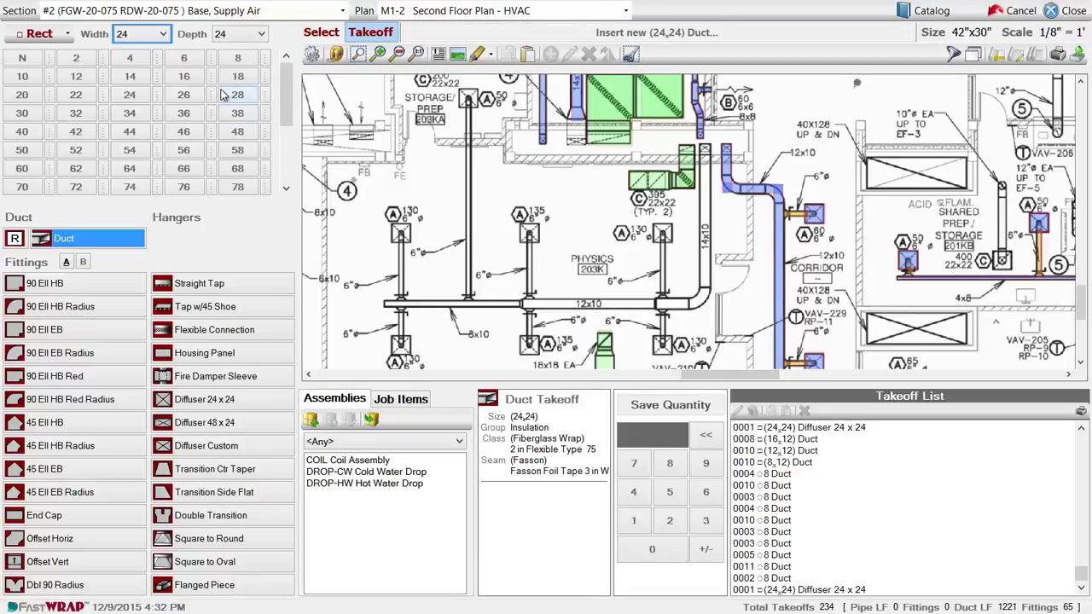
Place a 14x10 duct riser, 10 ft long, on the supply duct run.
left_click(129, 76)
left_click(23, 78)
left_click(15, 240)
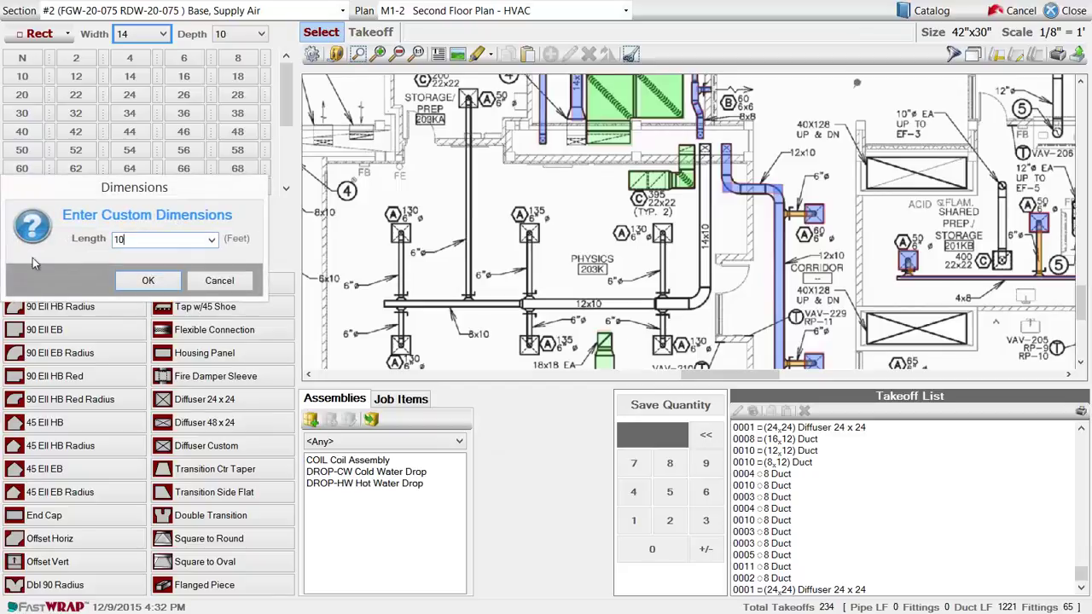
left_click(137, 281)
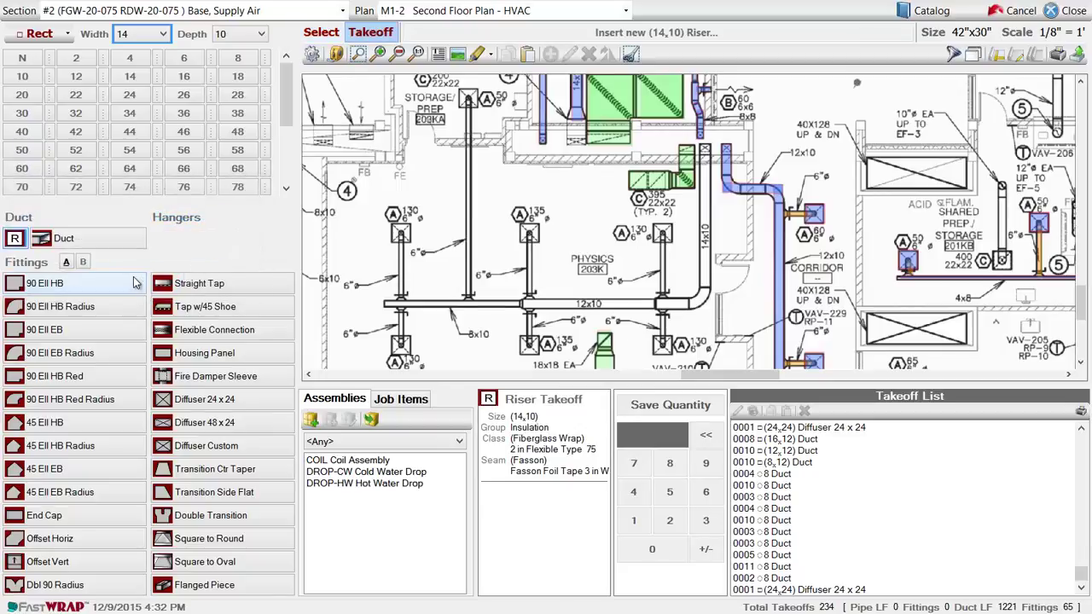
left_click(704, 149)
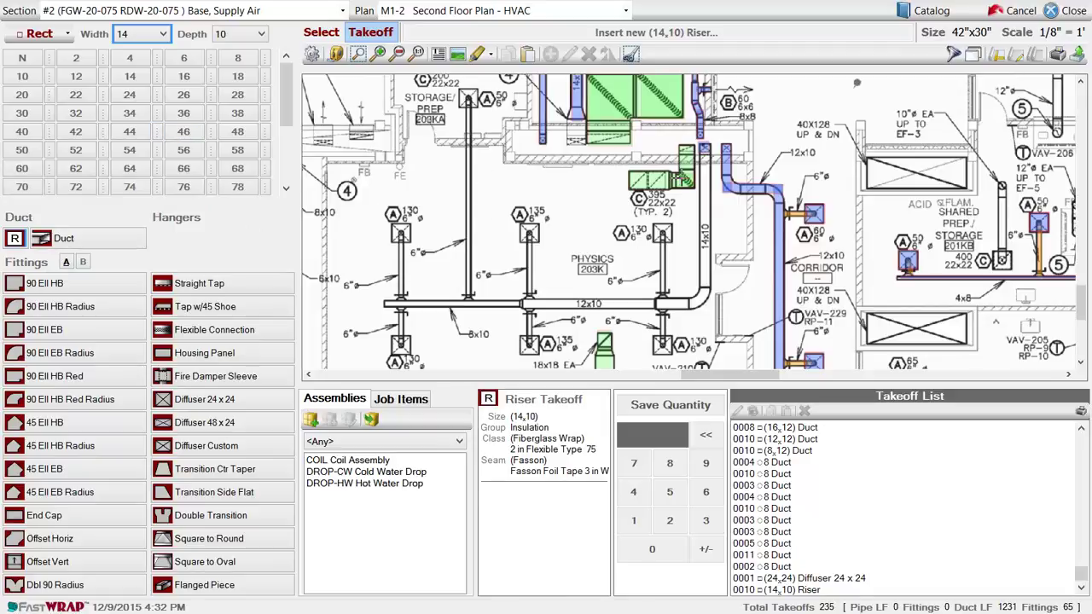
Draw a 14x10 duct down from the riser, then 12x10 and 8x10 runs along the main.
left_click(94, 238)
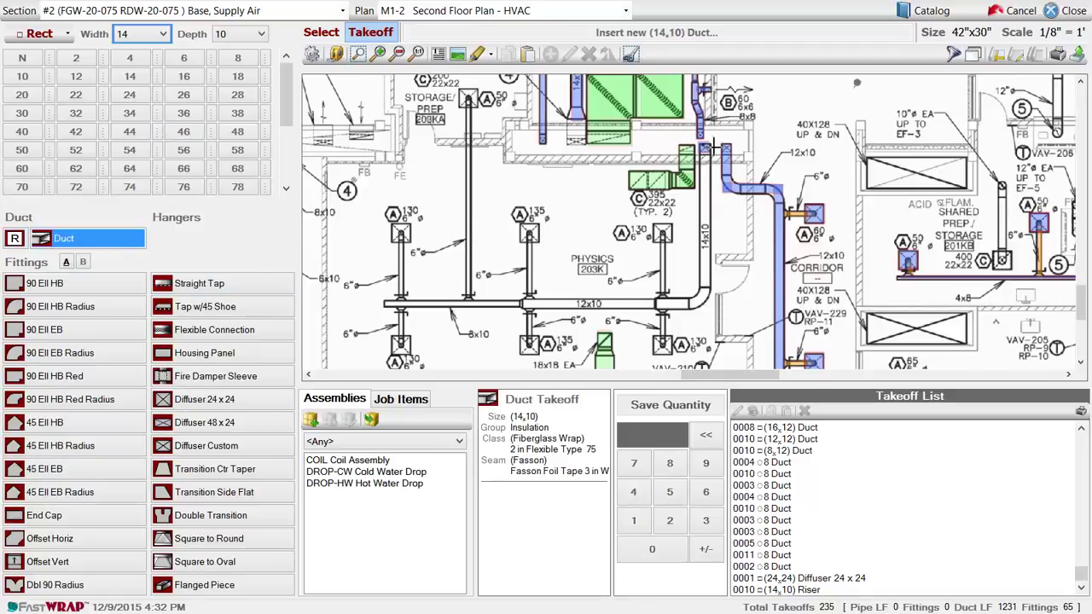
mouse_move(704, 150)
left_mouse_down()
mouse_move(705, 309)
mouse_move(655, 303)
left_mouse_up()
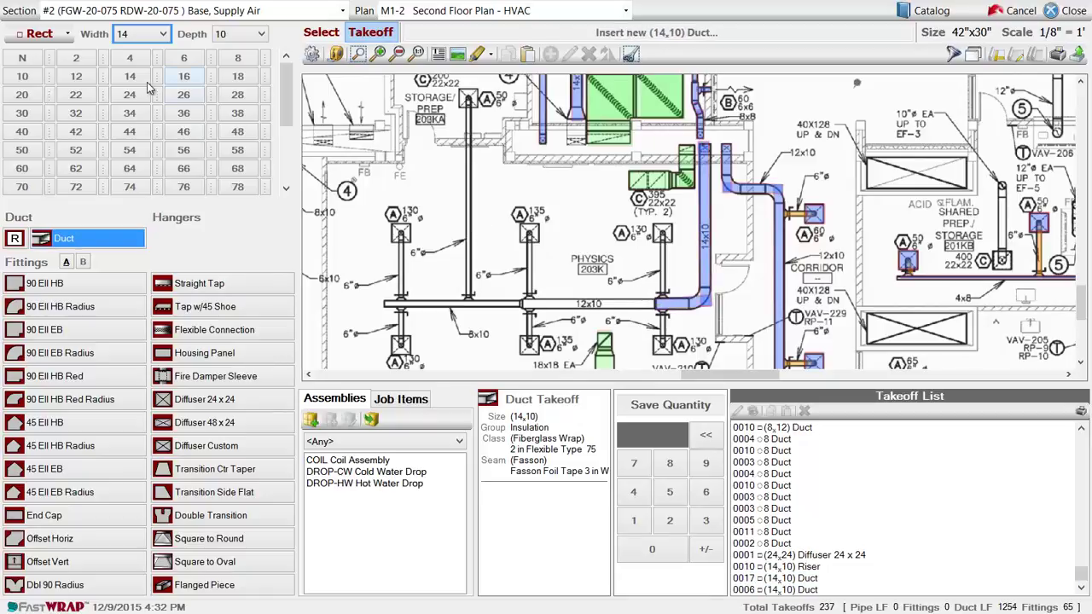
left_click(76, 77)
left_click_drag(655, 305, 500, 290)
left_click(247, 58)
left_click(46, 77)
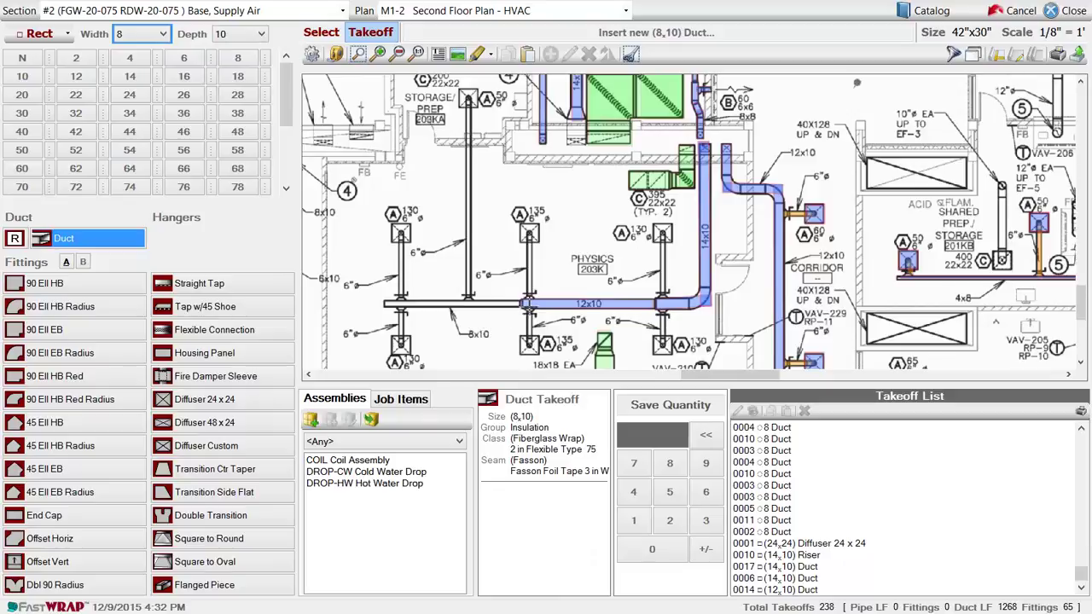
left_click_drag(522, 305, 382, 305)
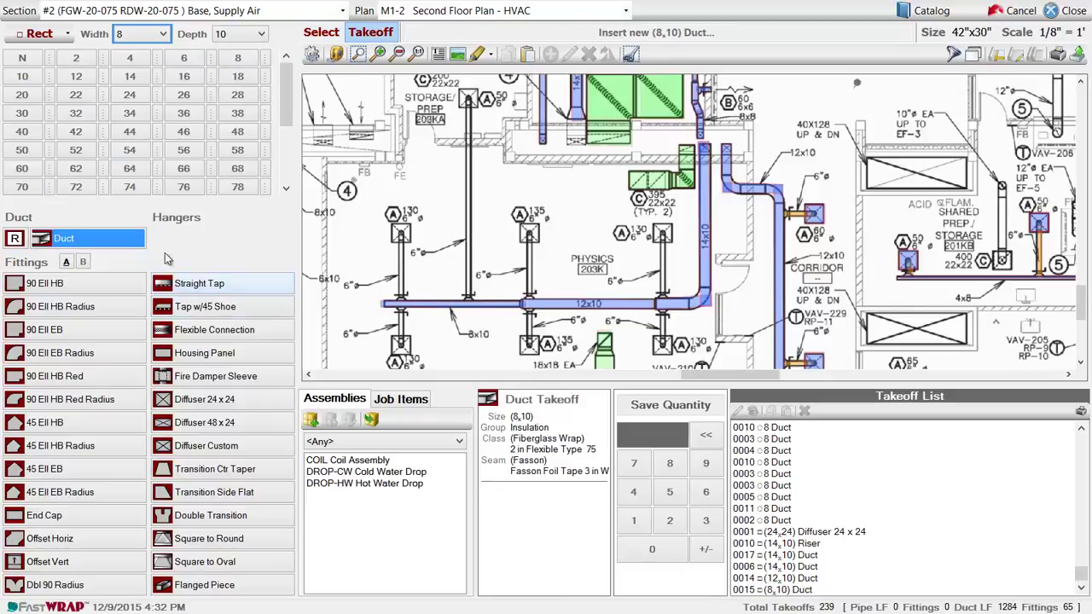
left_click(36, 34)
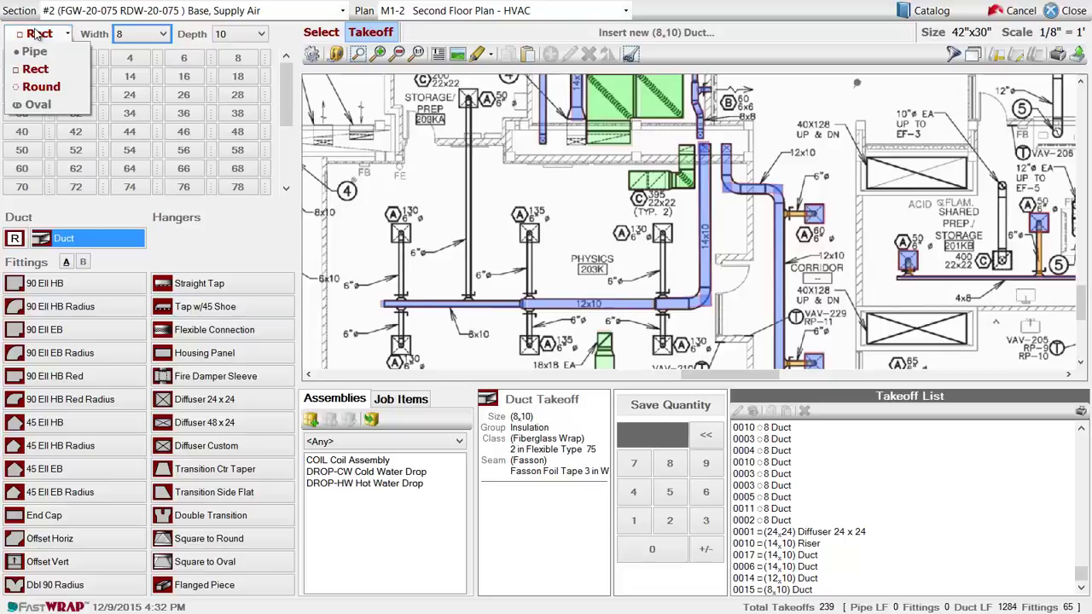
Draw five 6-inch round branch ducts from the main to the outlet boxes.
left_click(39, 86)
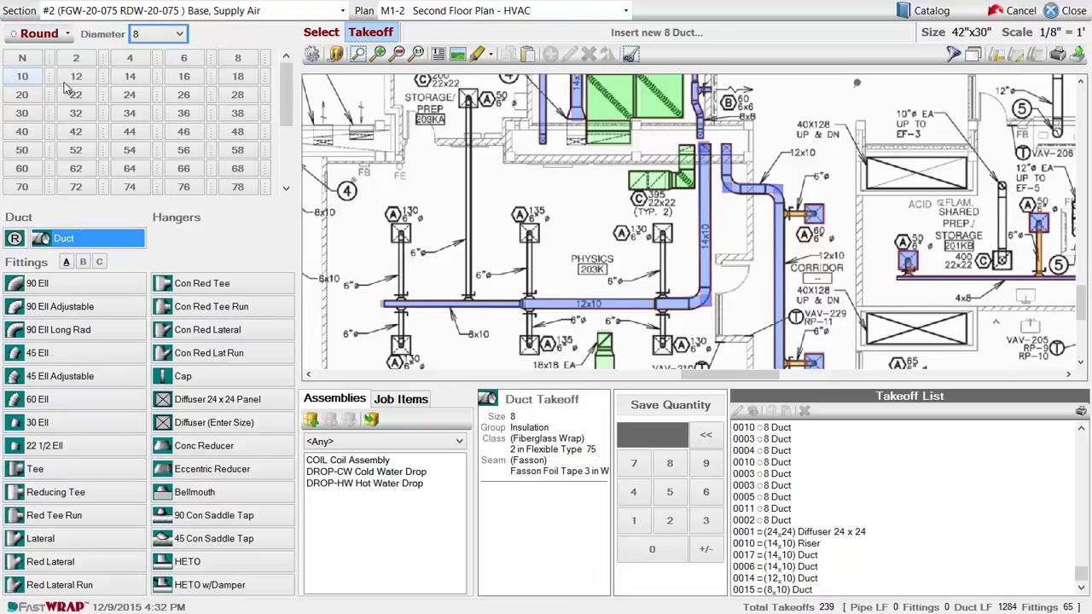
left_click(183, 57)
left_click_drag(403, 295, 401, 245)
left_click_drag(401, 312, 400, 339)
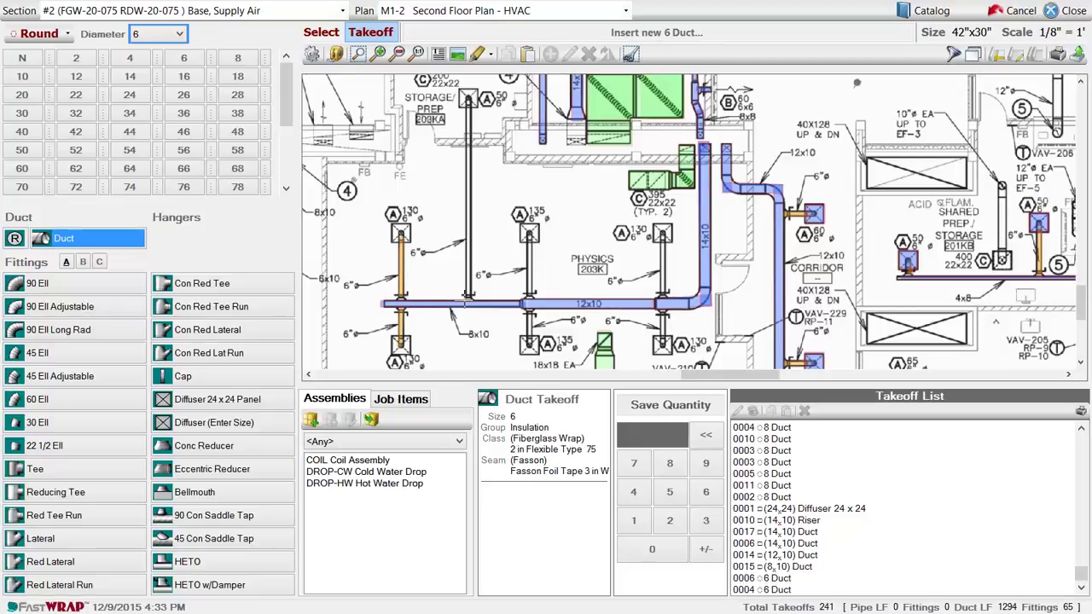
left_click_drag(468, 300, 469, 95)
left_click_drag(530, 232, 529, 342)
left_click_drag(663, 232, 662, 343)
Place 24 x 24 diffusers at seven outlet boxes, then close the takeoff plan.
left_click(22, 34)
left_click(28, 71)
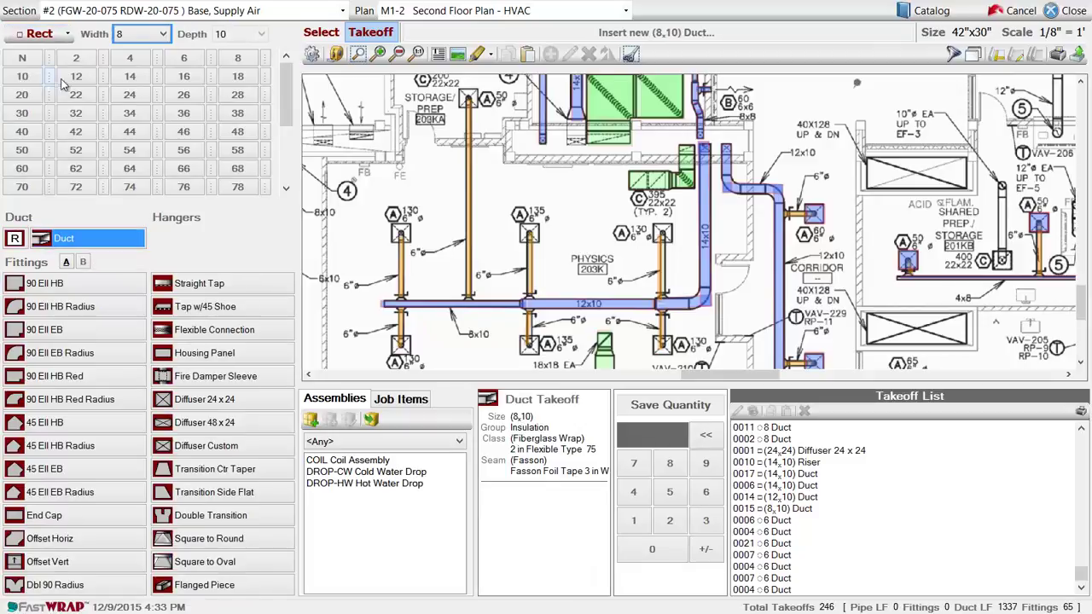
left_click(141, 99)
left_click(140, 99)
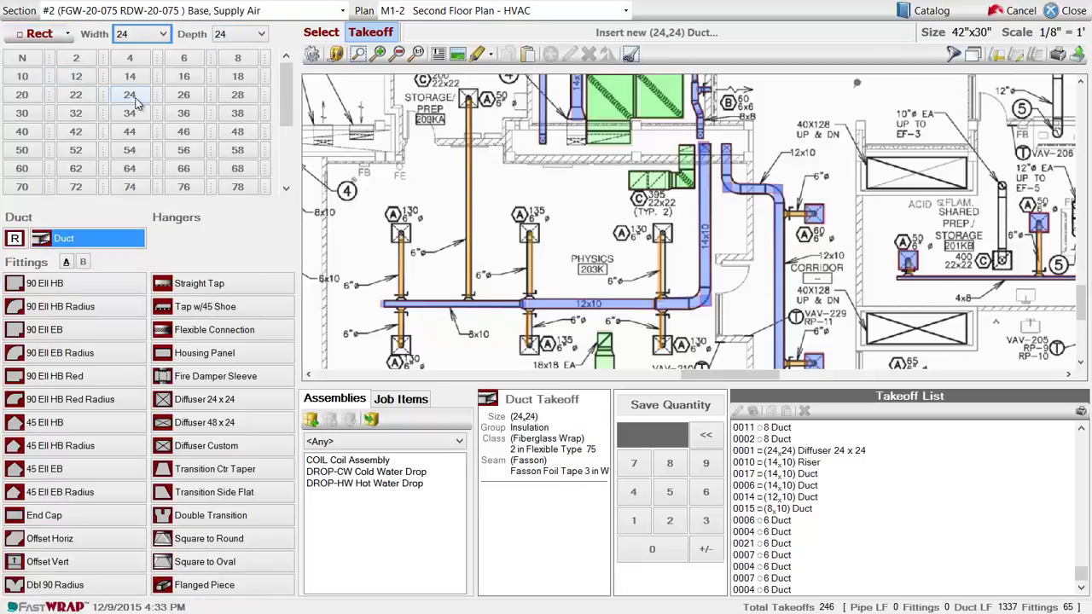
left_click(241, 399)
left_click(400, 344)
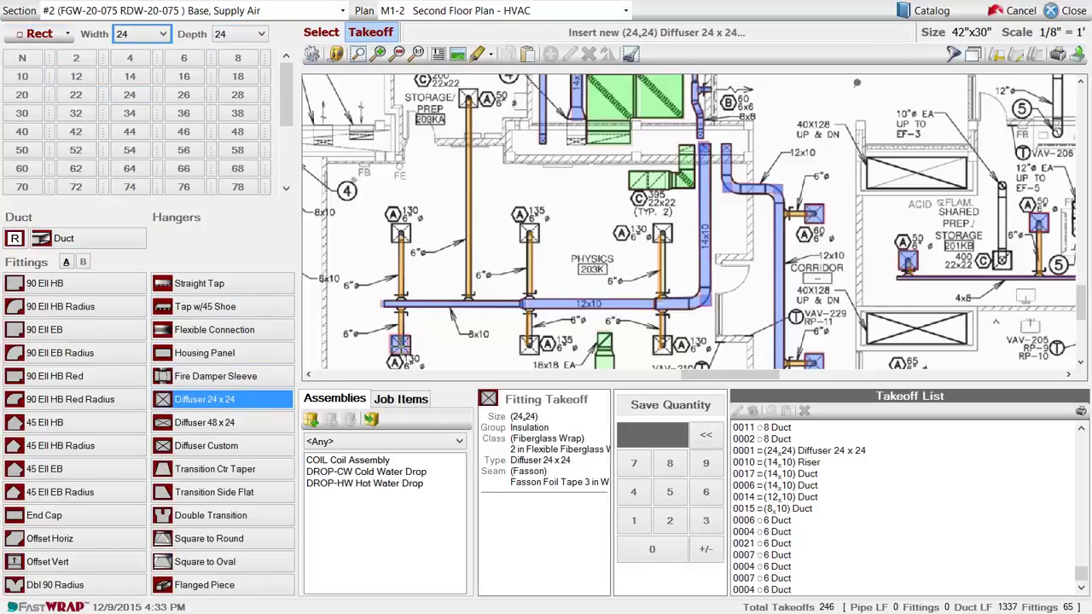
left_click(400, 232)
left_click(468, 100)
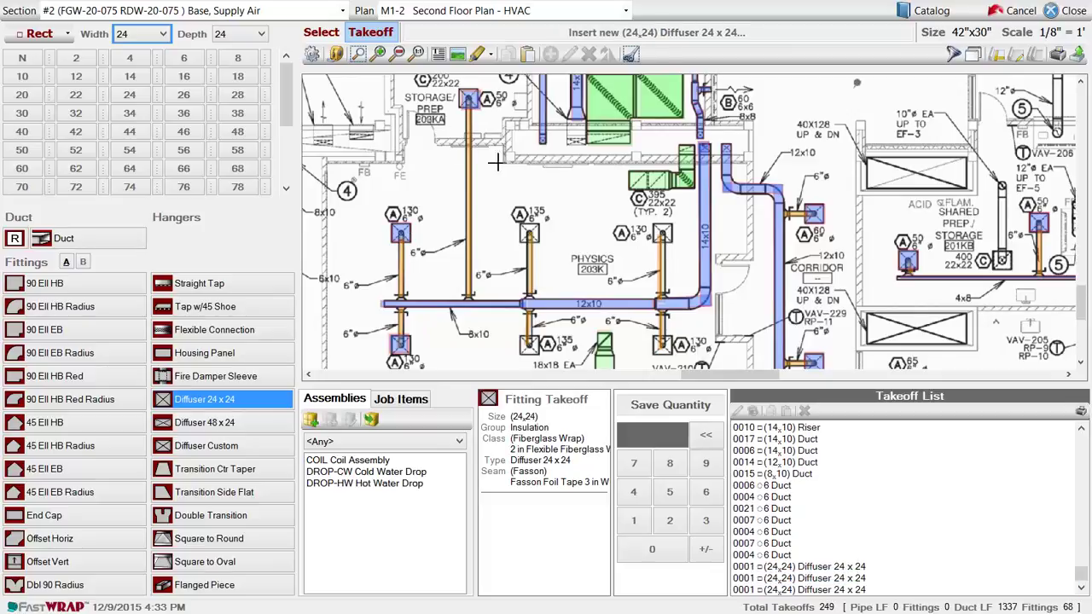
left_click(528, 232)
left_click(662, 232)
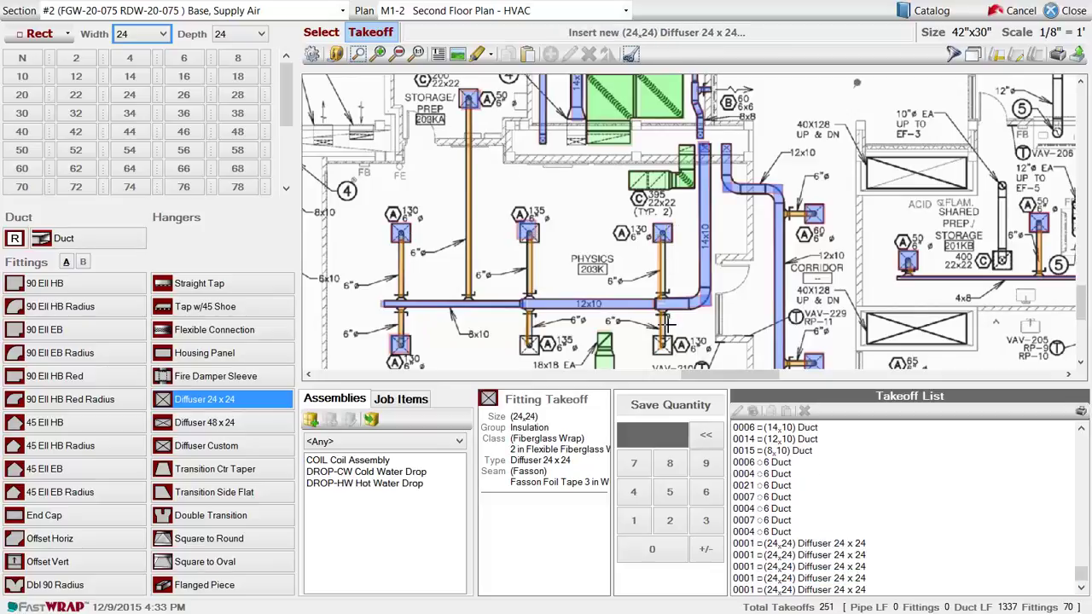
left_click(662, 343)
left_click(542, 342)
left_click(1068, 14)
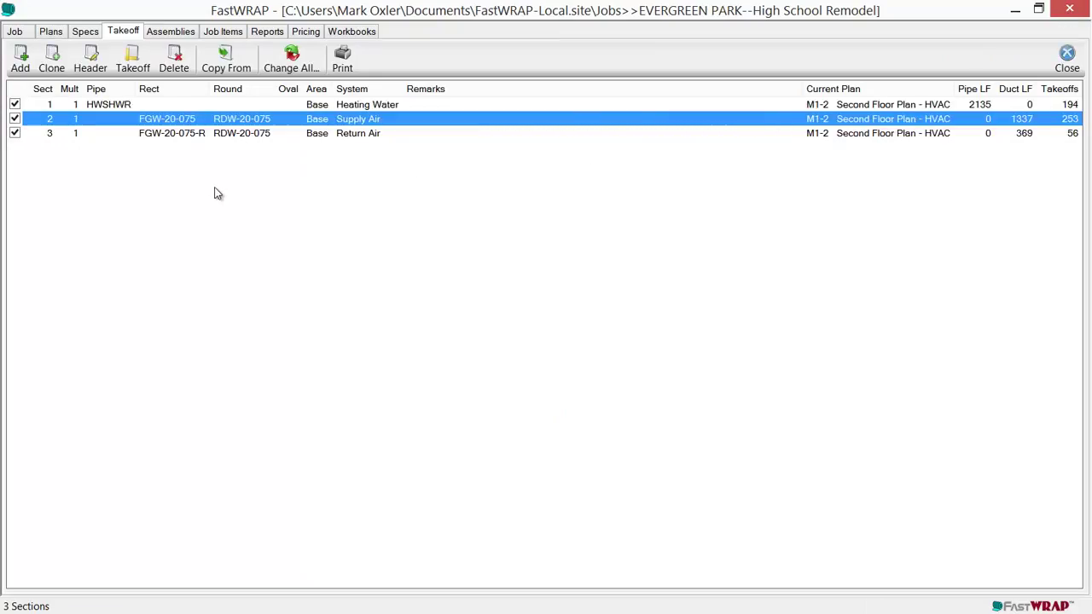
Recalculate all sections of the job from the Reports tab.
left_click(278, 34)
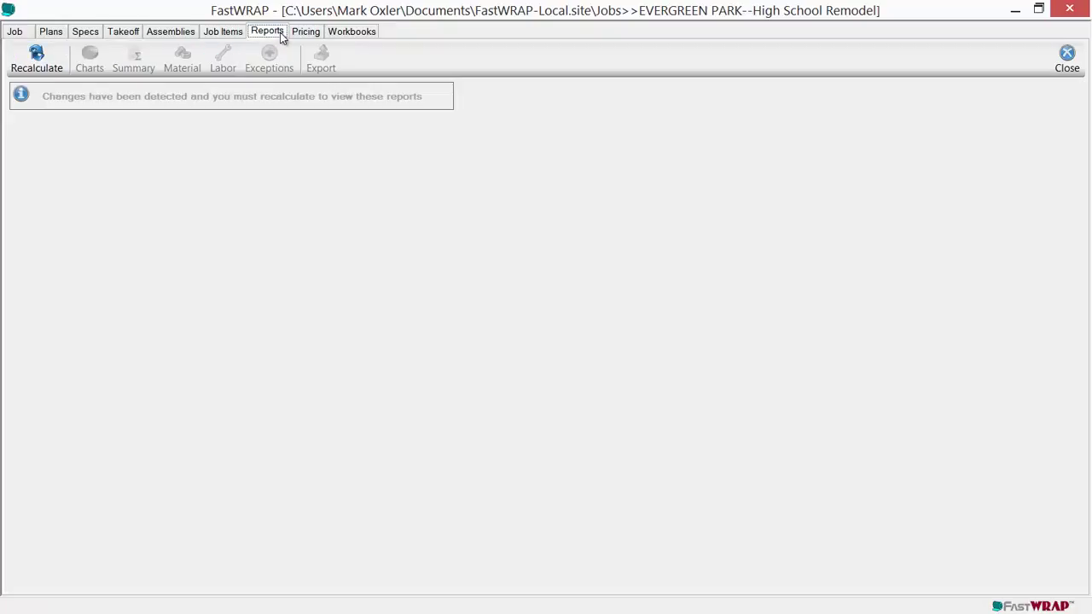
left_click(51, 65)
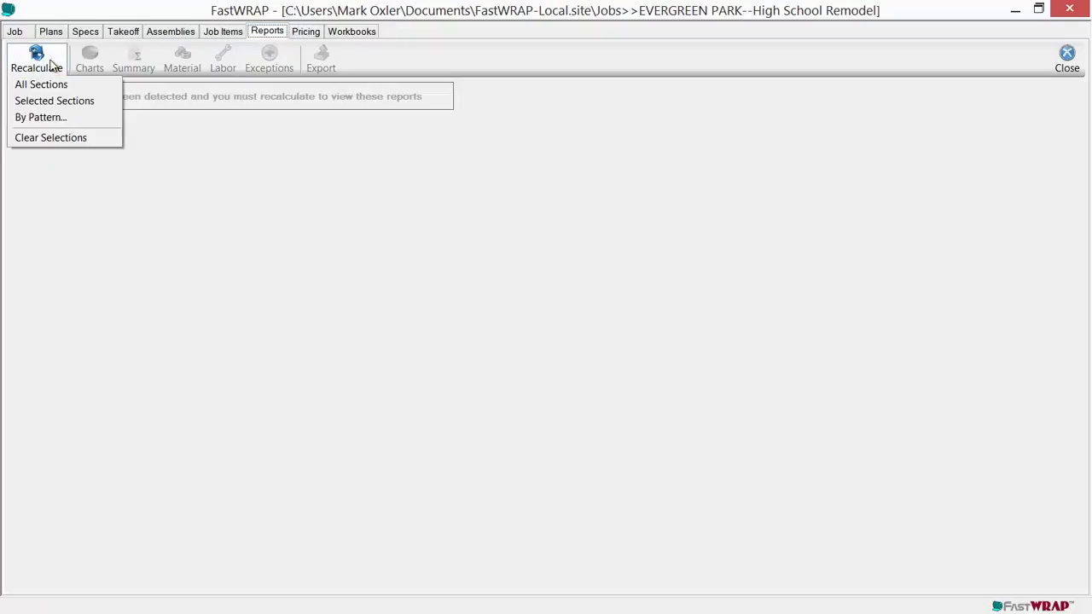
left_click(48, 86)
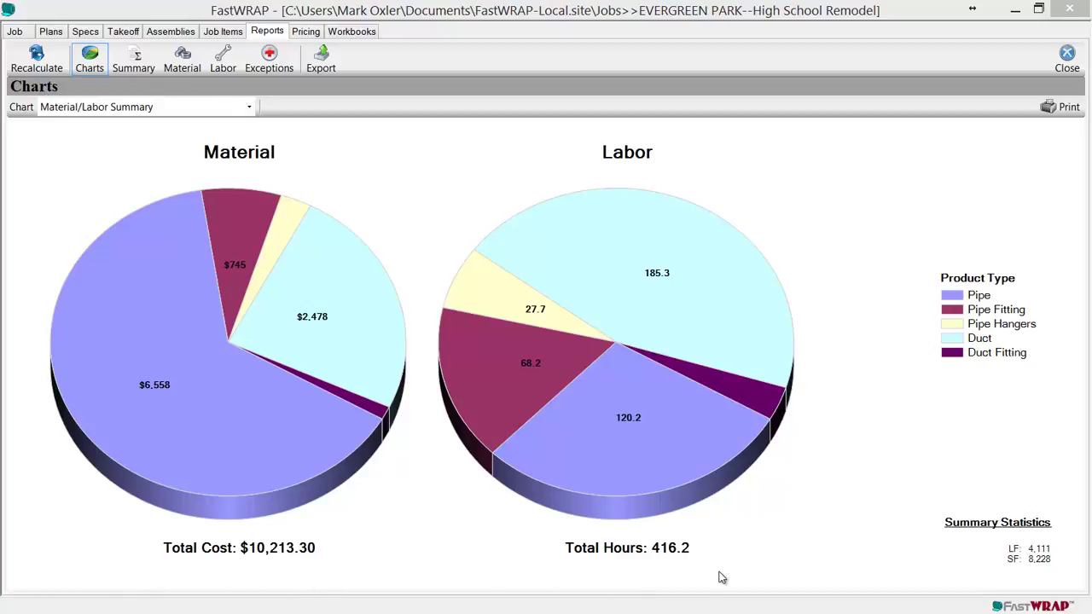
Review the Material report and the Pipe Ftgs PVC Covers item breakdown.
left_click(186, 67)
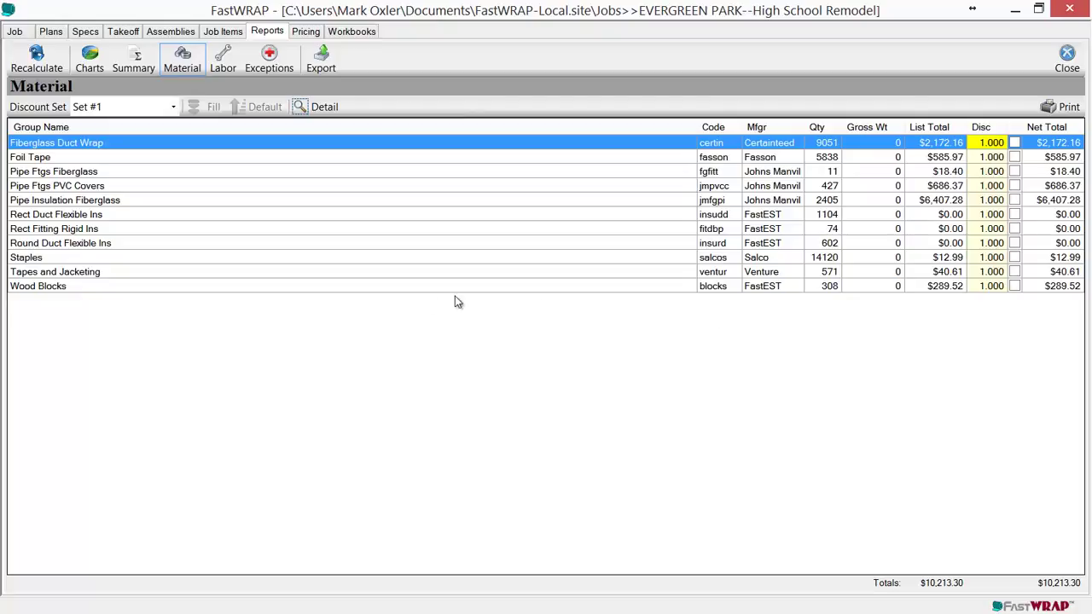
double_click(64, 189)
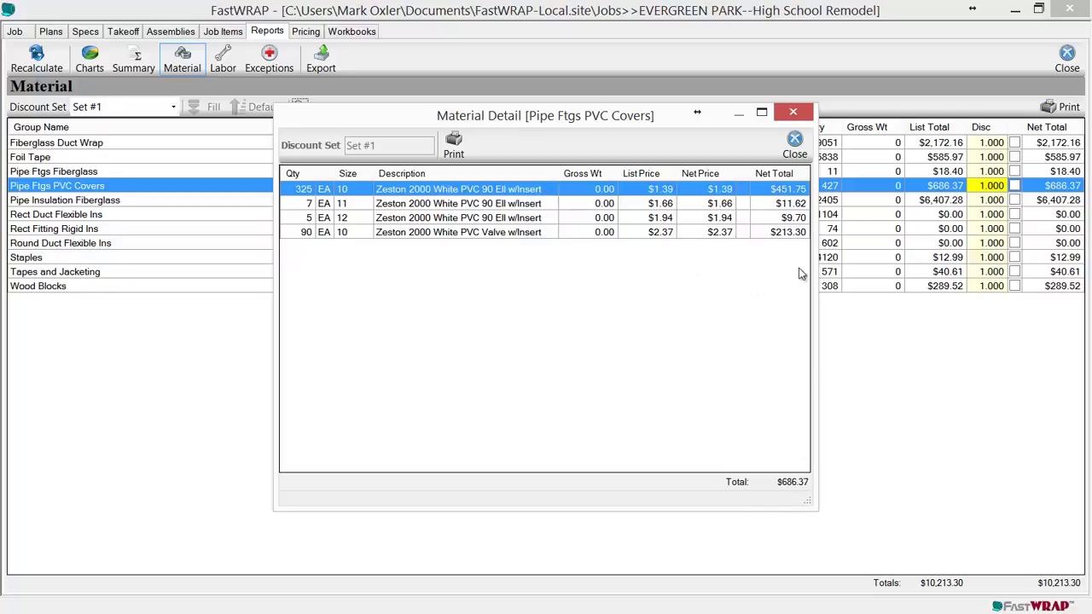
left_click(797, 147)
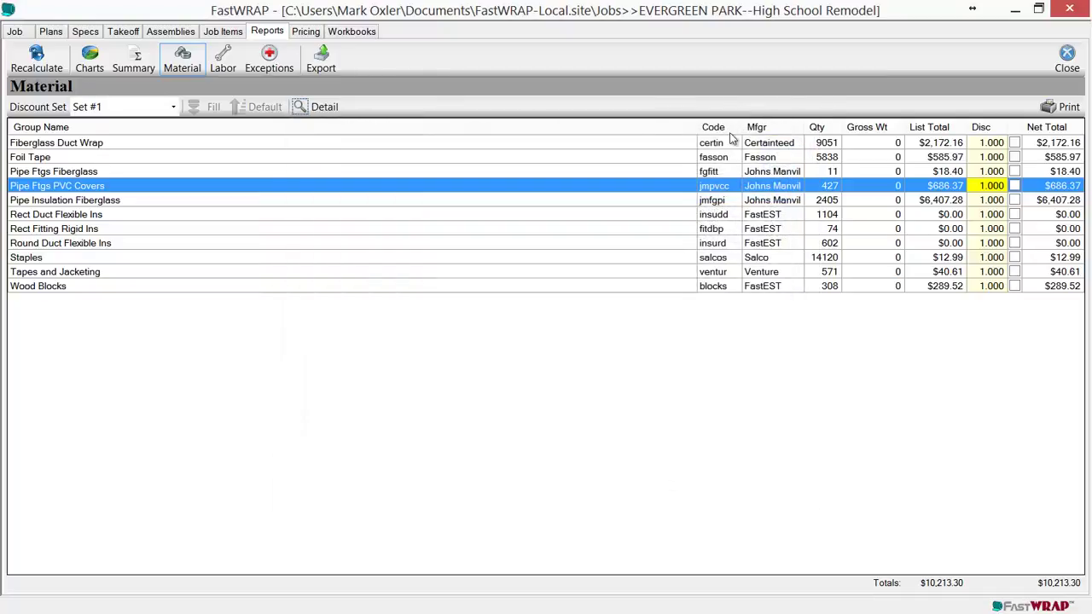
left_click(306, 32)
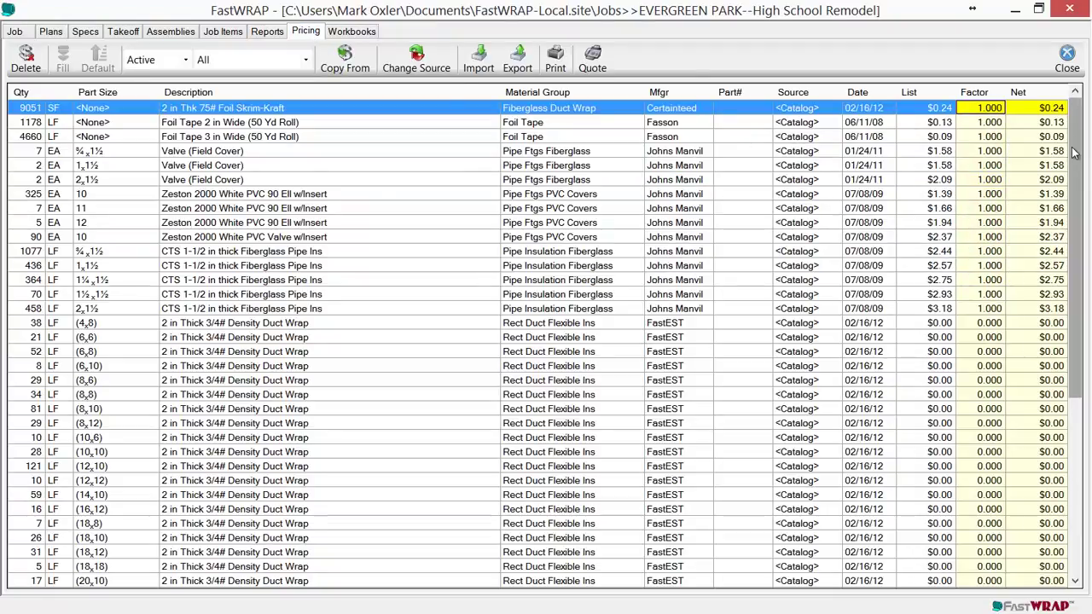
left_click(1045, 110)
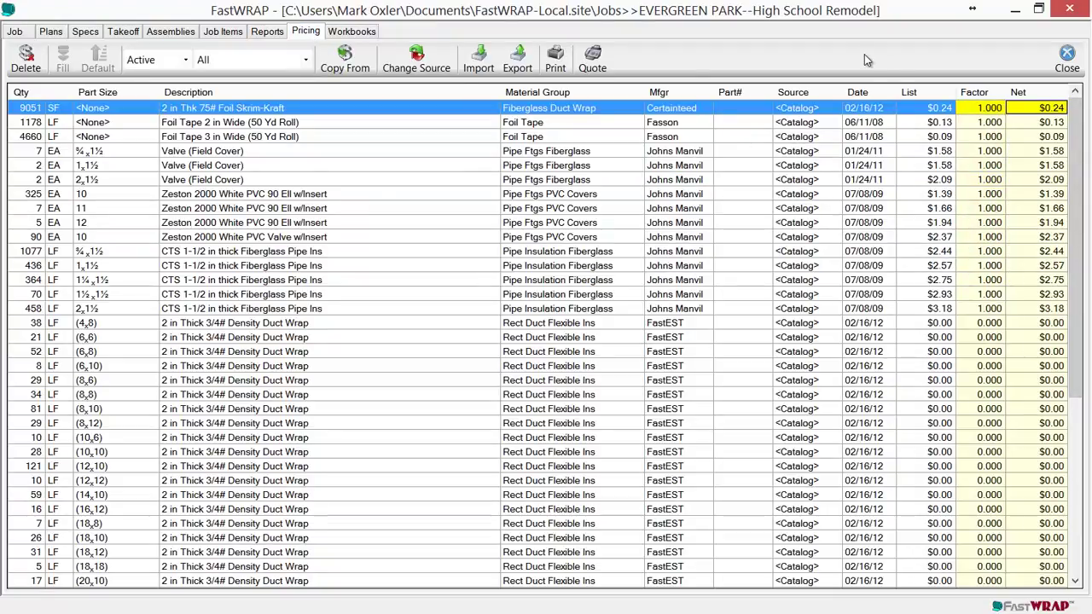
key("BackSpace")
type("23")
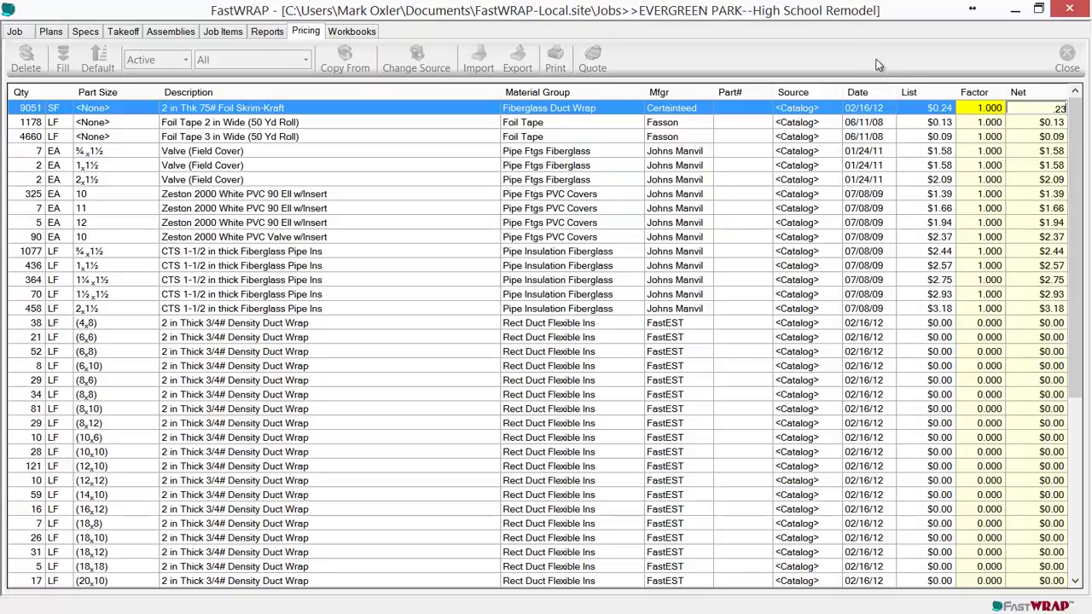
left_click(1021, 143)
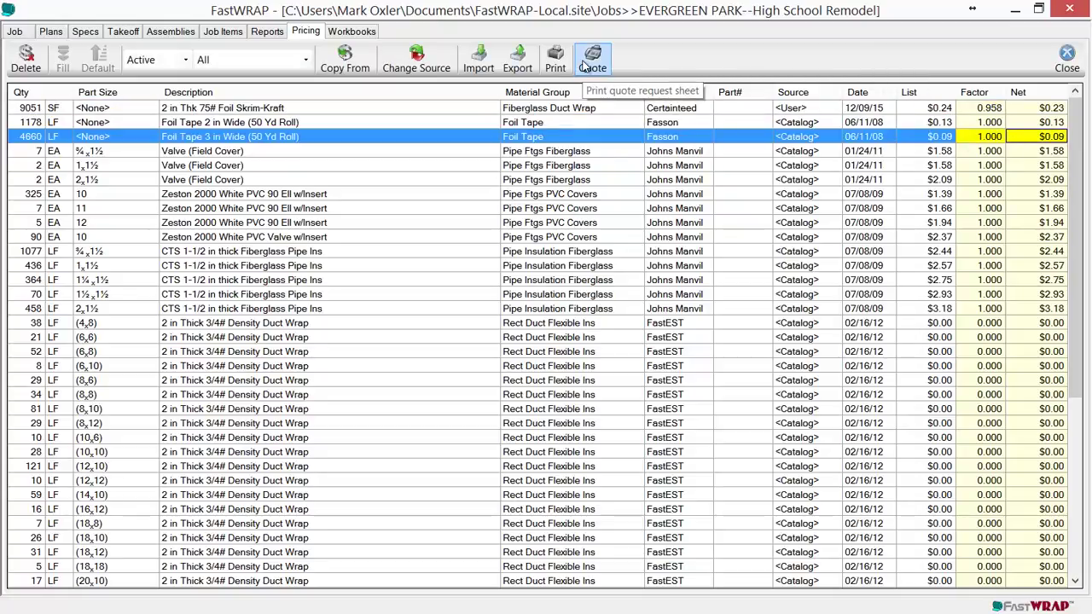
left_click(585, 67)
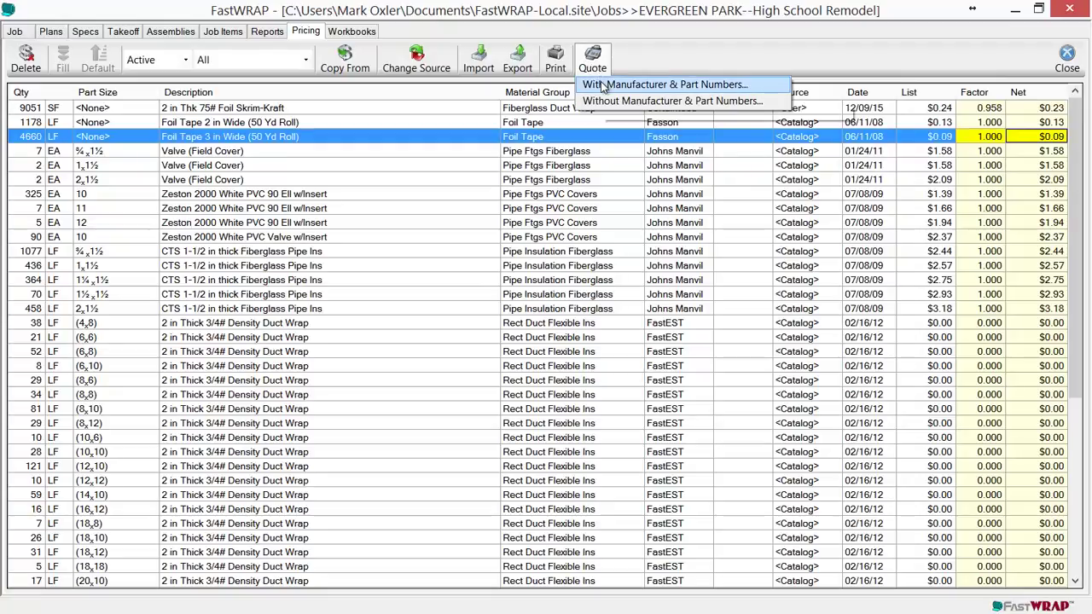
left_click(599, 77)
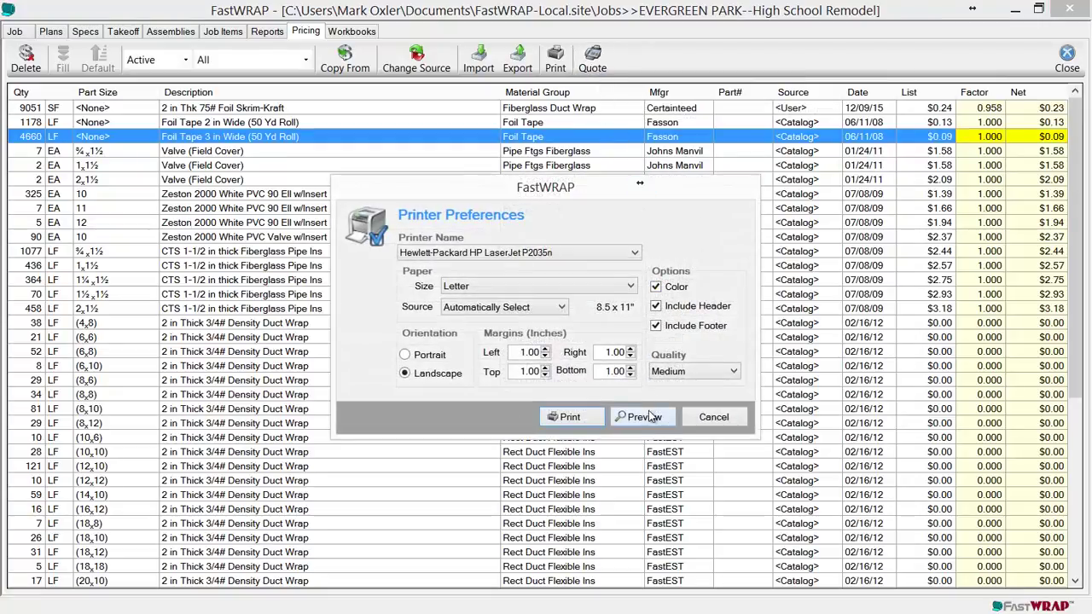
left_click(648, 417)
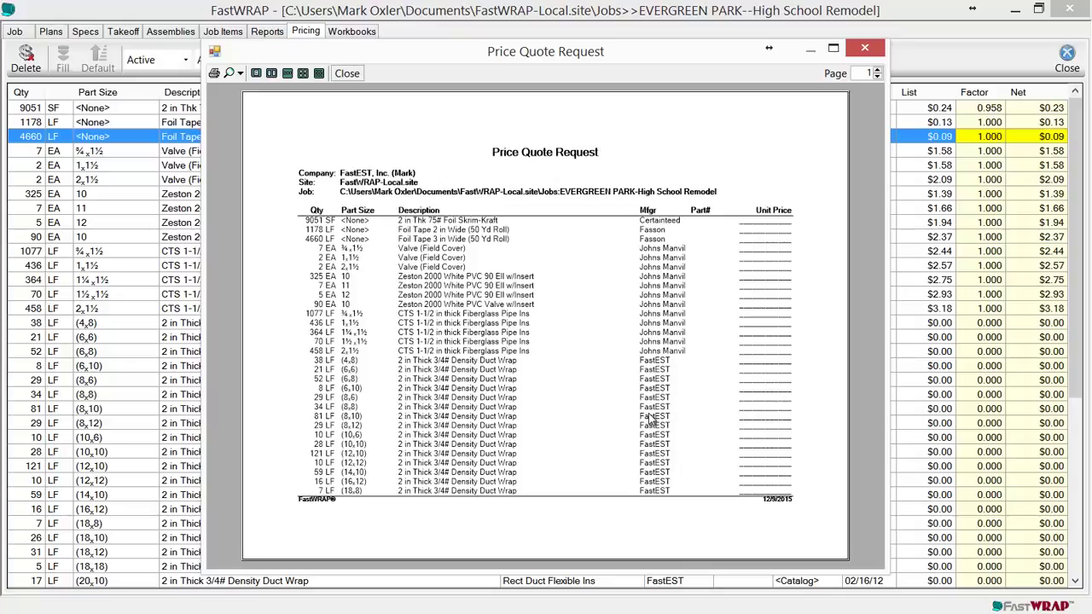
left_click(358, 75)
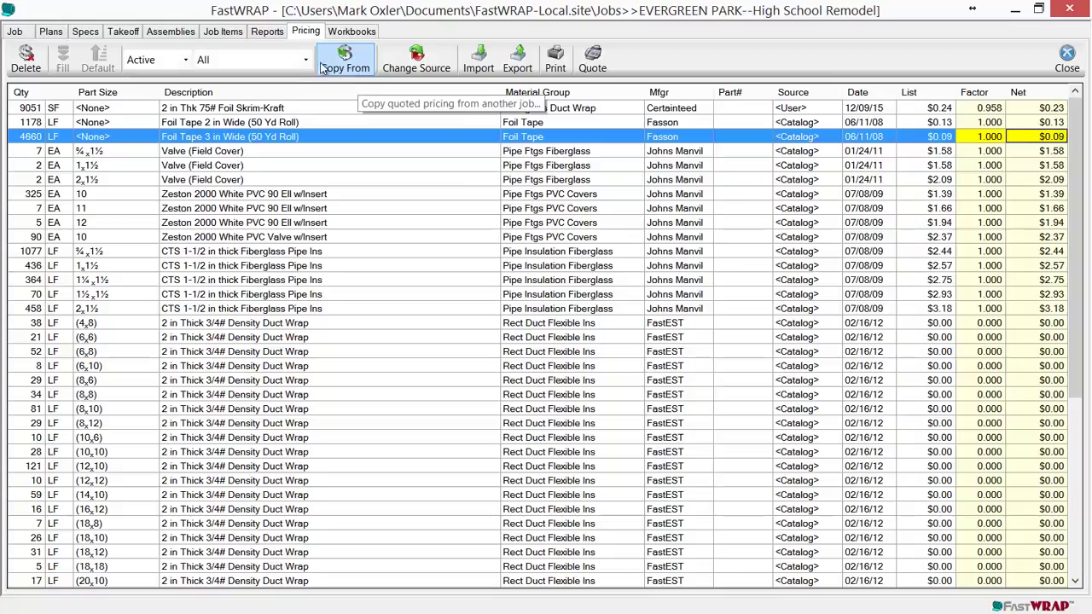
Review the heating water pipe labor detail and set its production rate to 100 LF/Day.
left_click(276, 34)
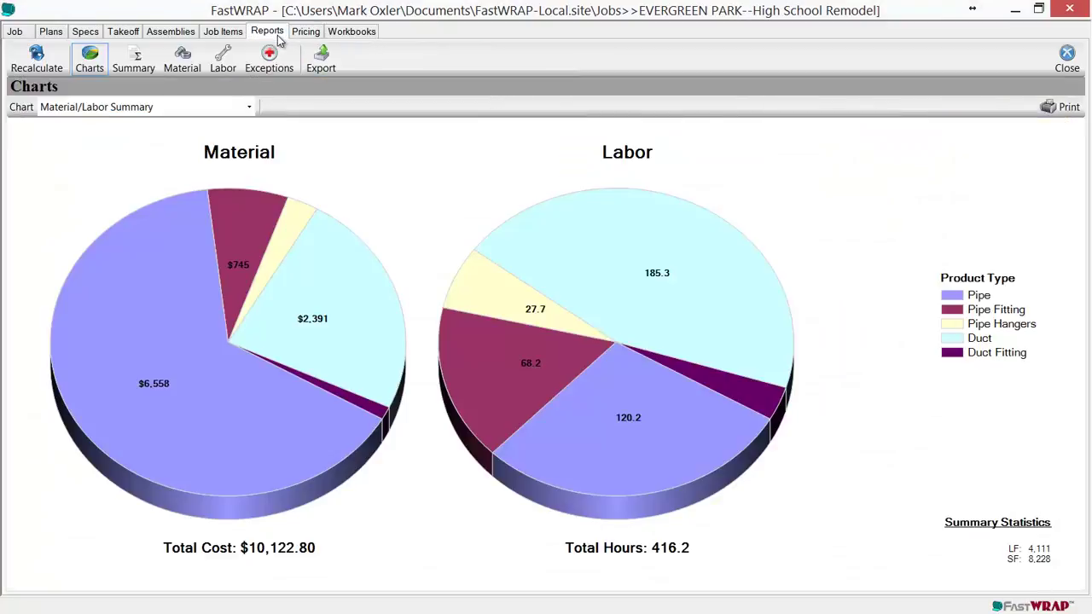
left_click(222, 62)
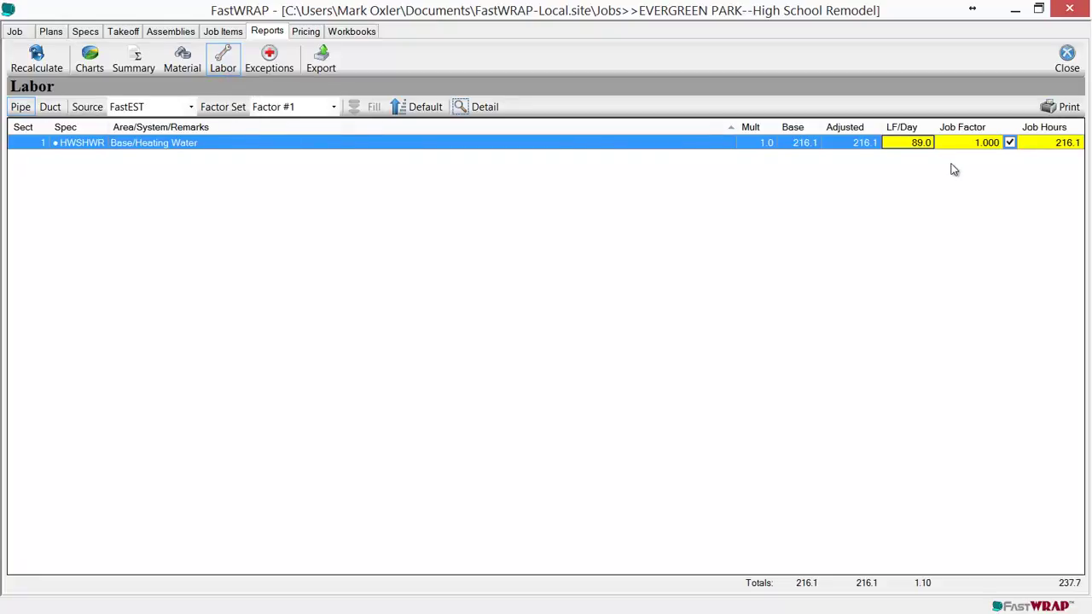
double_click(574, 143)
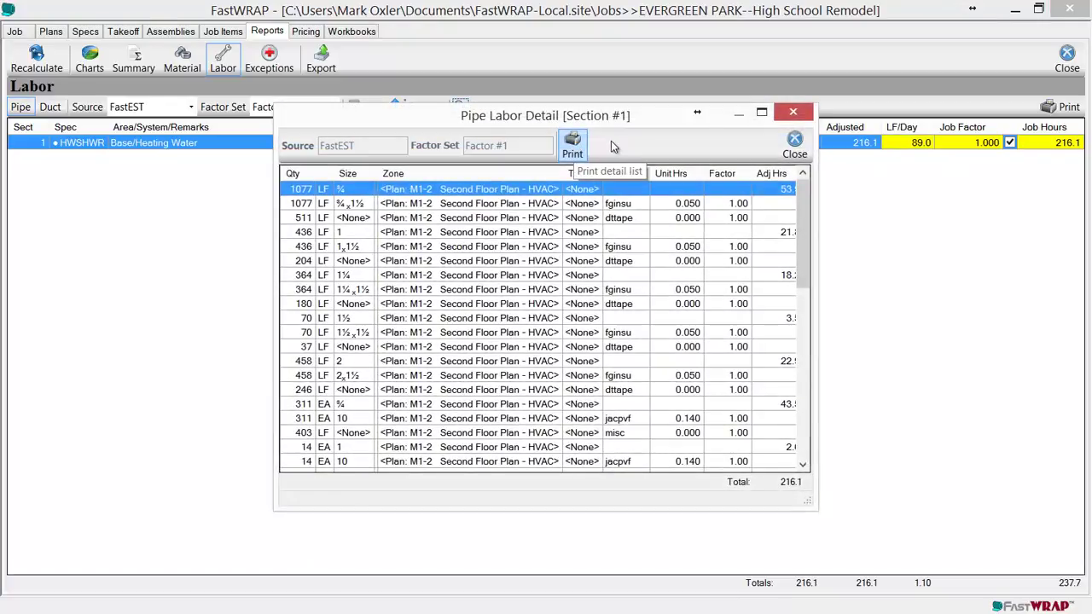
left_click(761, 113)
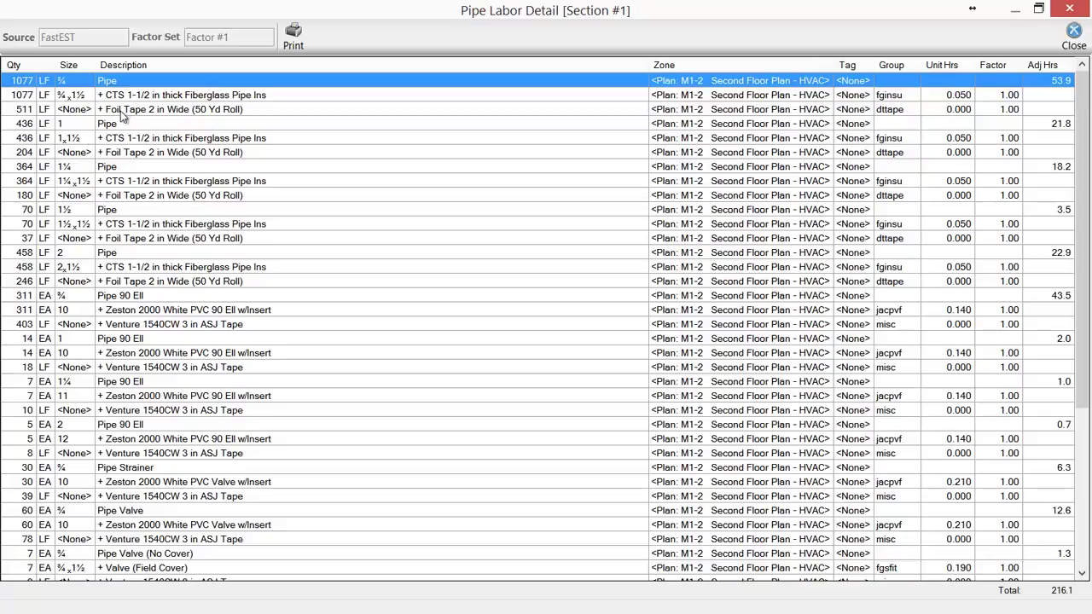
left_click(1073, 36)
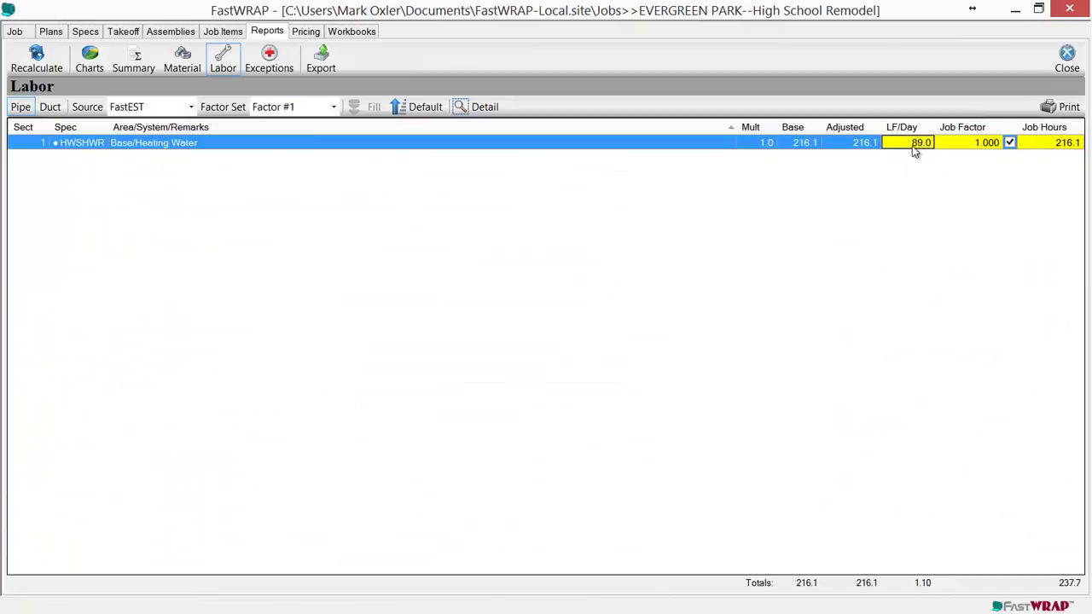
type("1")
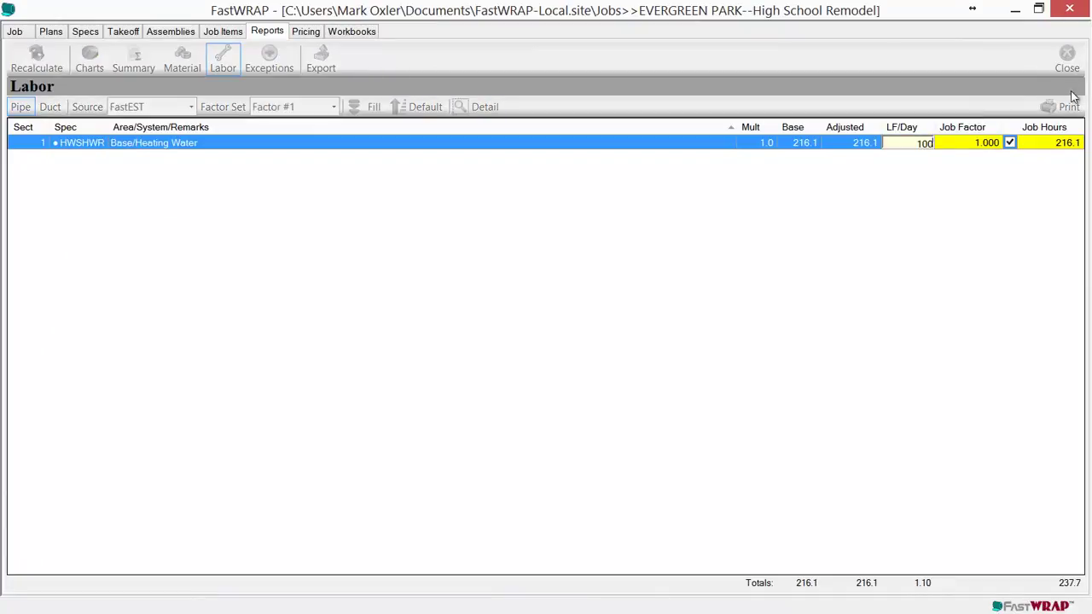
type("00")
left_click(1037, 146)
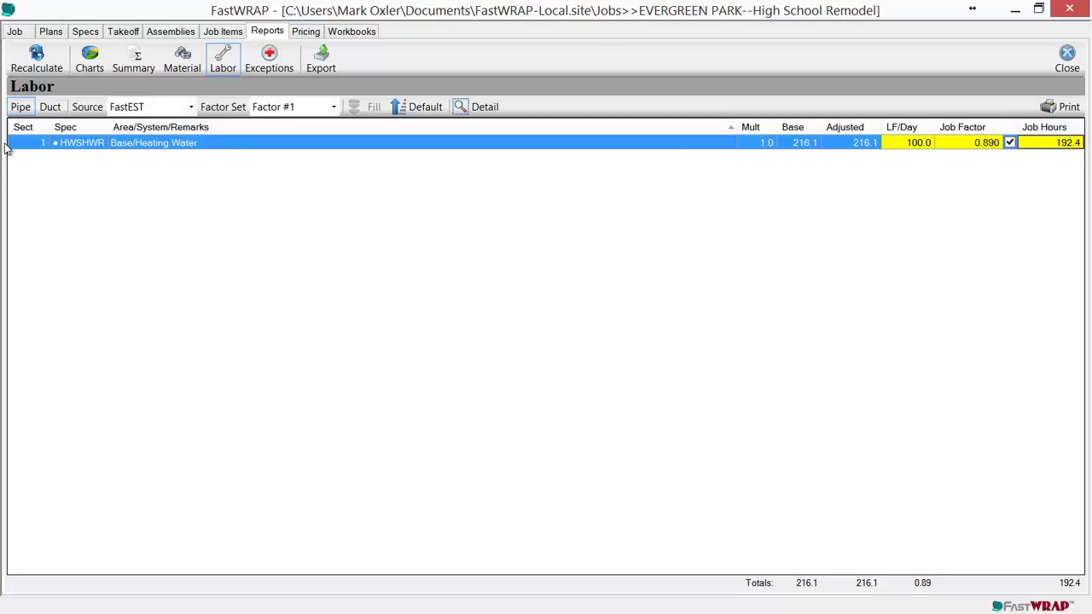
Set the Supply Air duct Job Factor to 1.1 in the duct labor report.
left_click(45, 114)
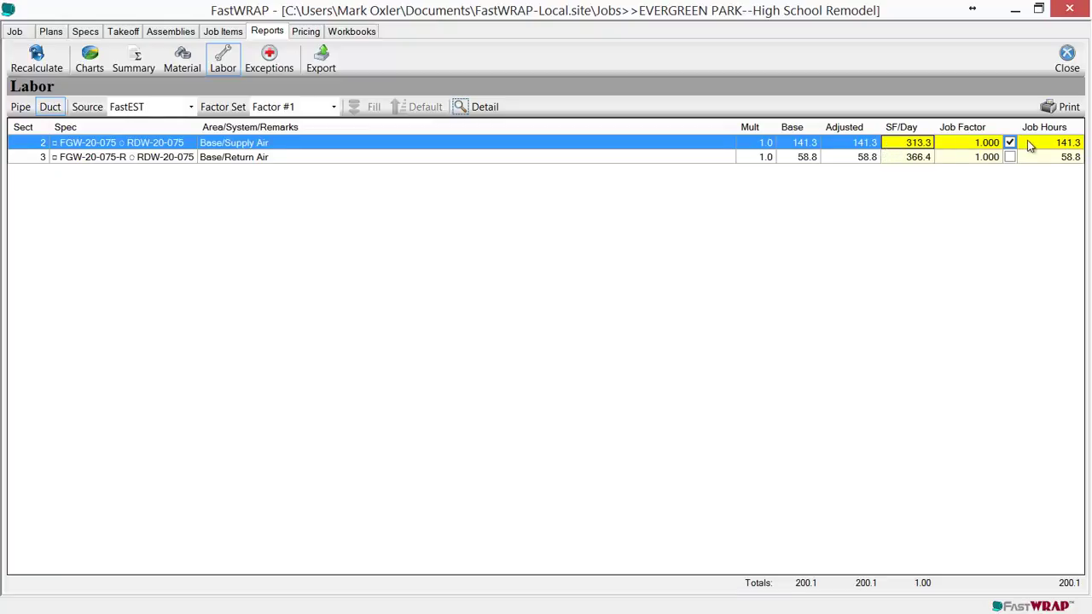
left_click(972, 145)
left_click(973, 145)
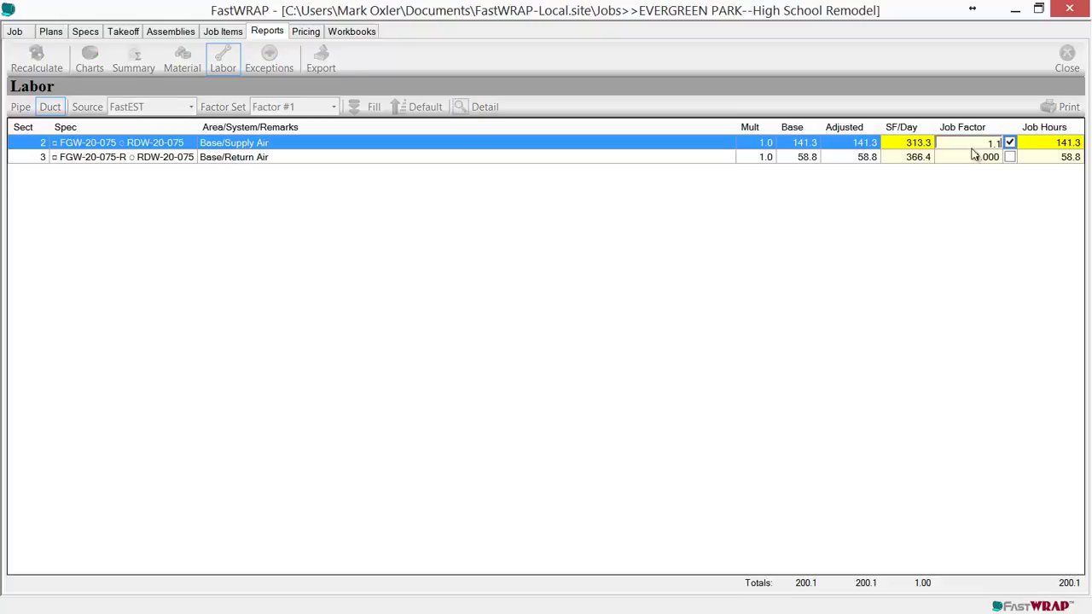
type(".1")
key("Return")
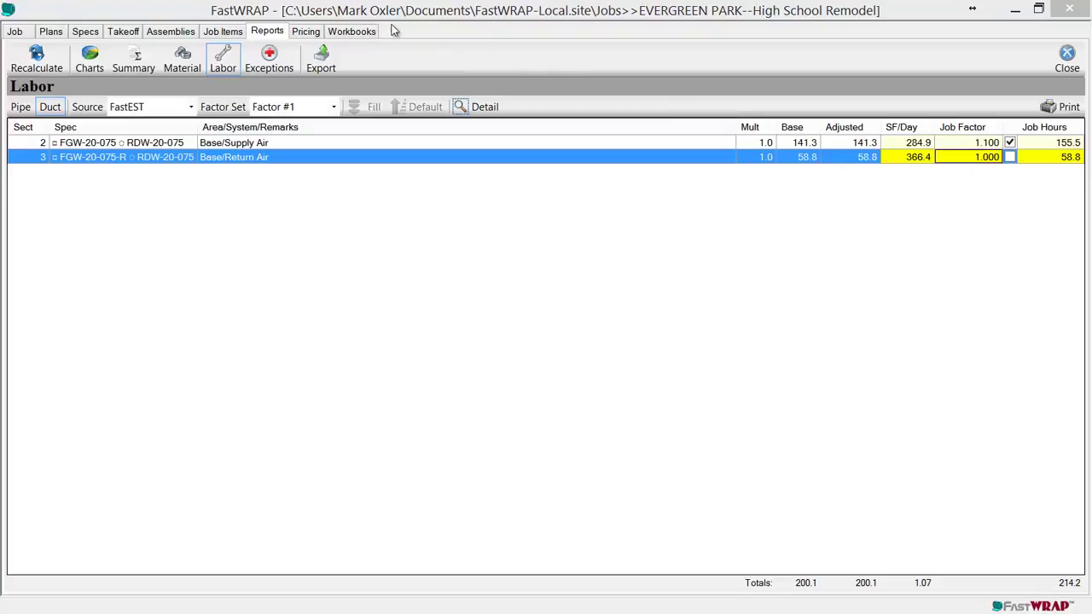
Open the Evergreen workbook in Excel from the job's Workbooks tab.
left_click(352, 32)
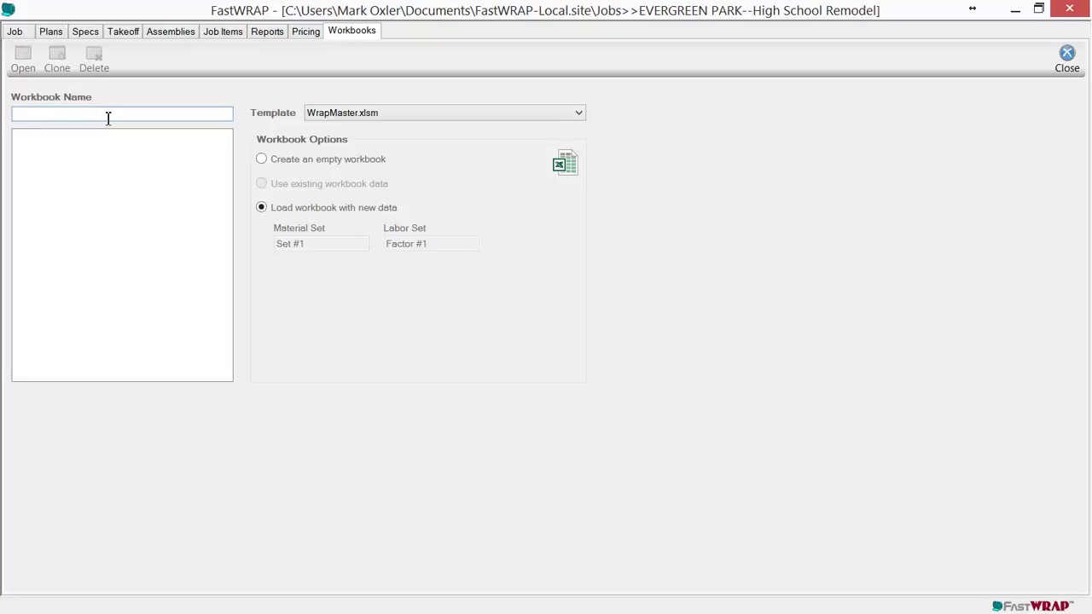
type("Evergreen")
left_click(23, 58)
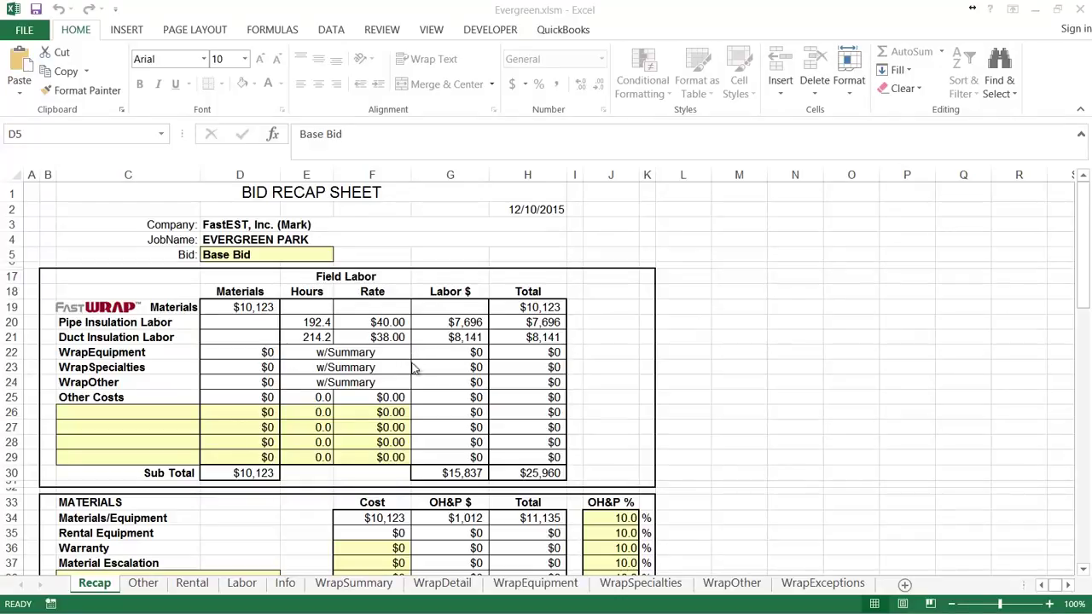
Set the Sort Key to By Matl Group on the WrapSummary sheet, then on WrapDetail.
left_click(382, 590)
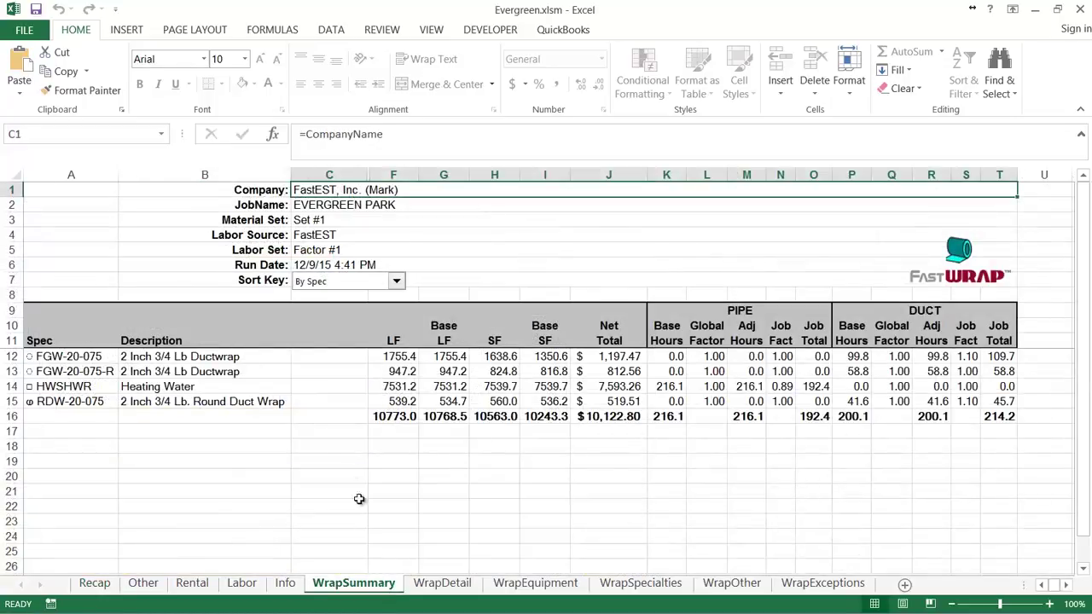
left_click(398, 285)
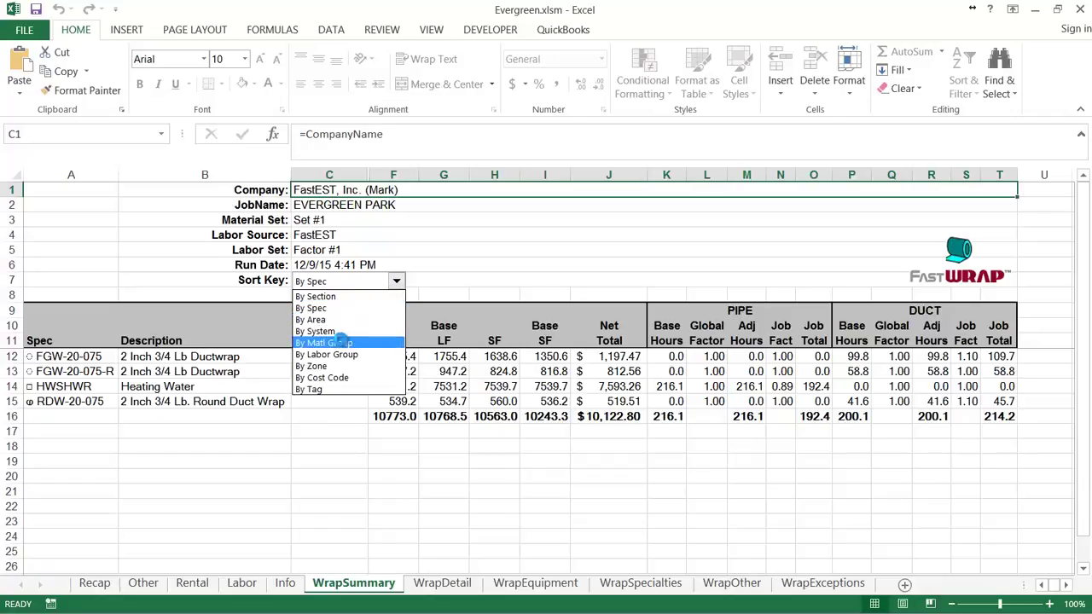
left_click(340, 343)
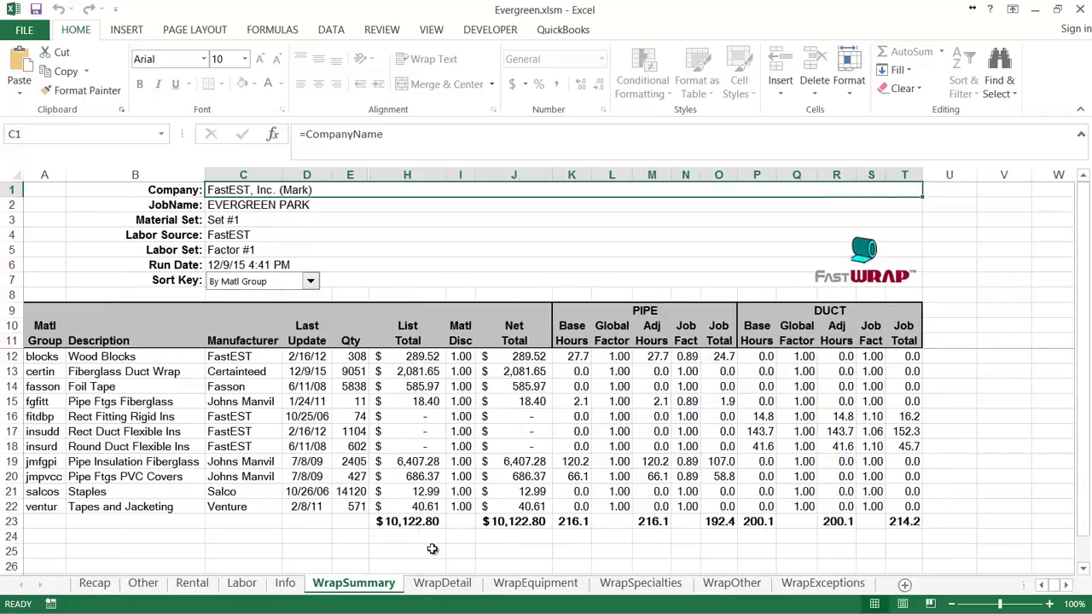
left_click(442, 584)
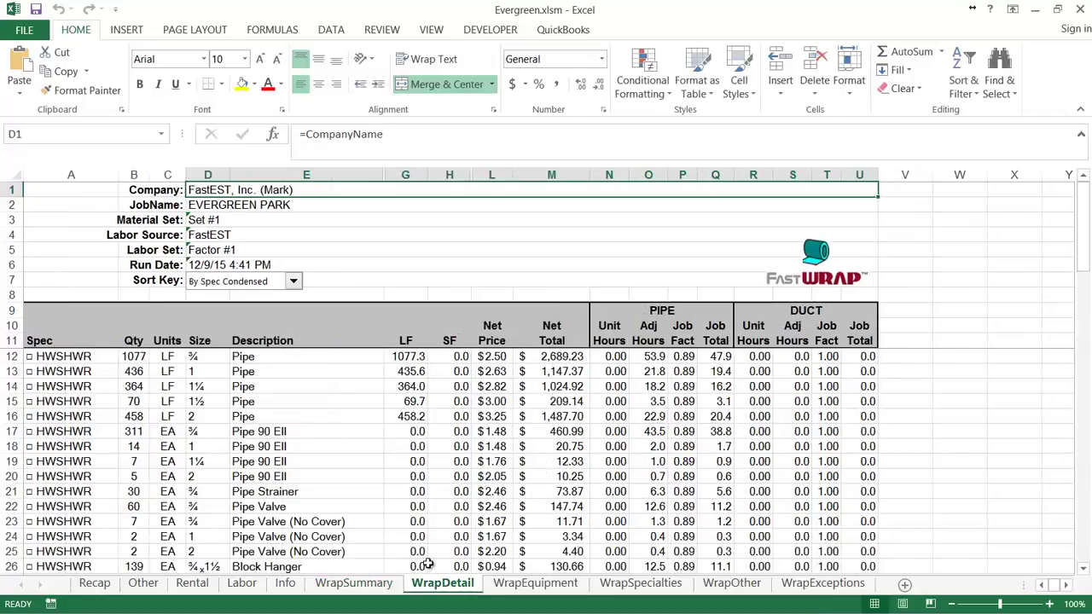
left_click(293, 281)
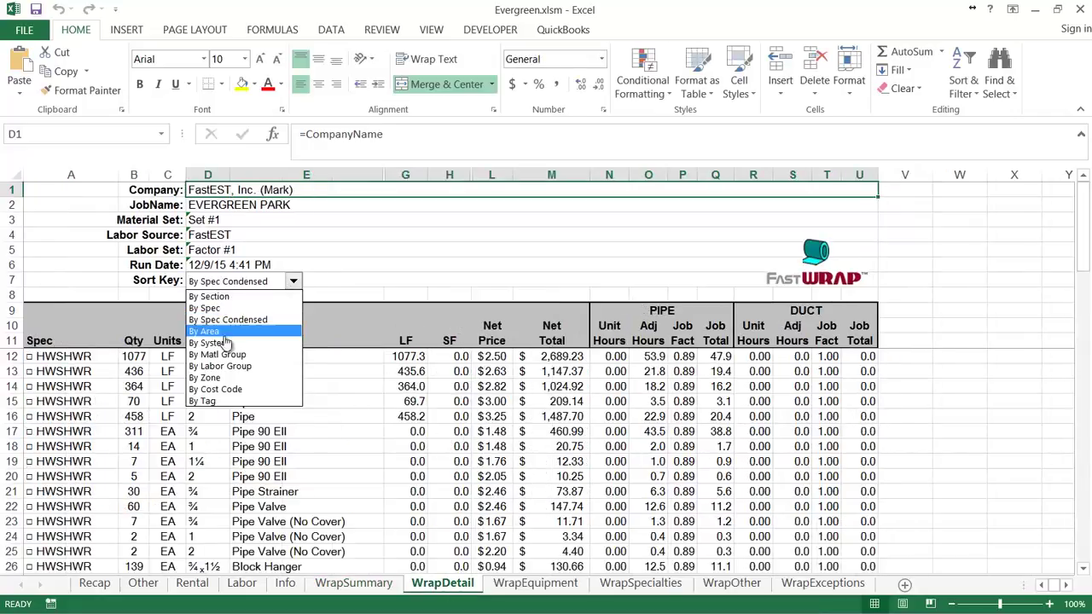
left_click(221, 354)
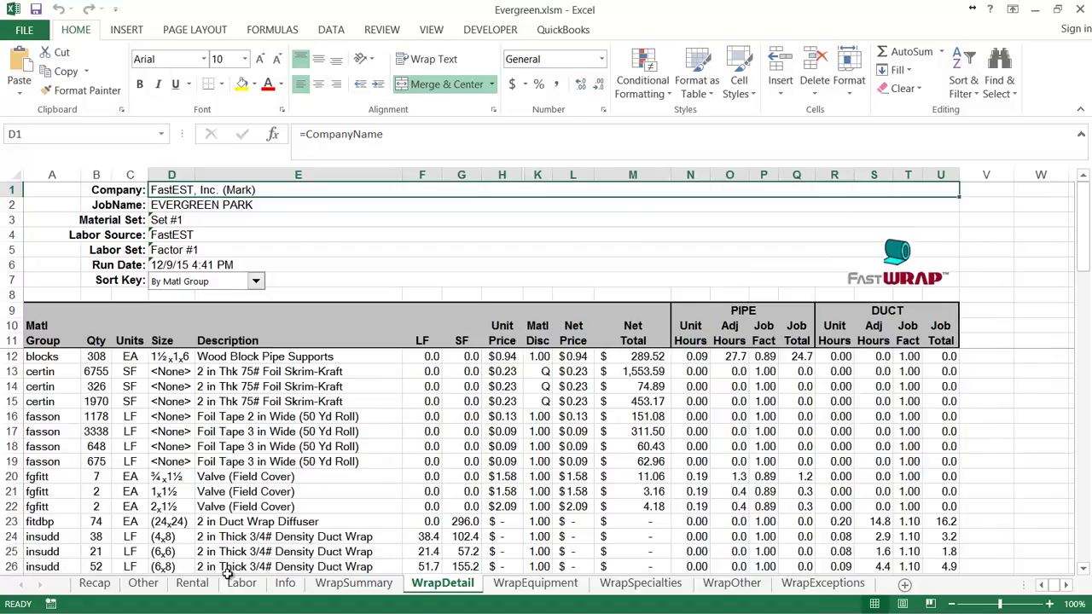
Enter 1 month of Scissor Lift rental in Rental cell G20 and check the $30,929 quoted price.
left_click(194, 584)
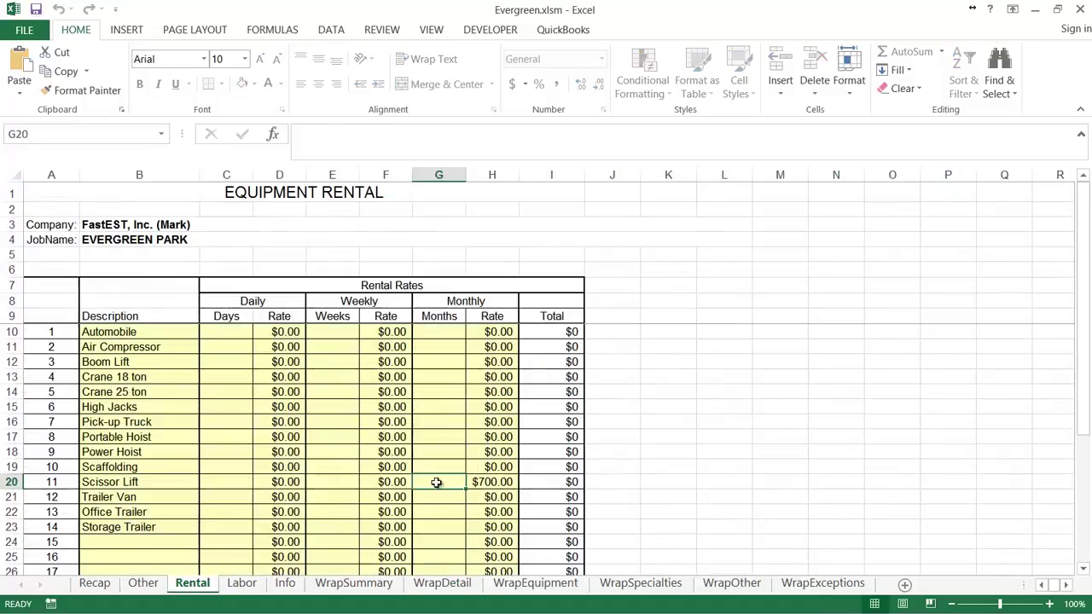
type("1")
left_click(429, 511)
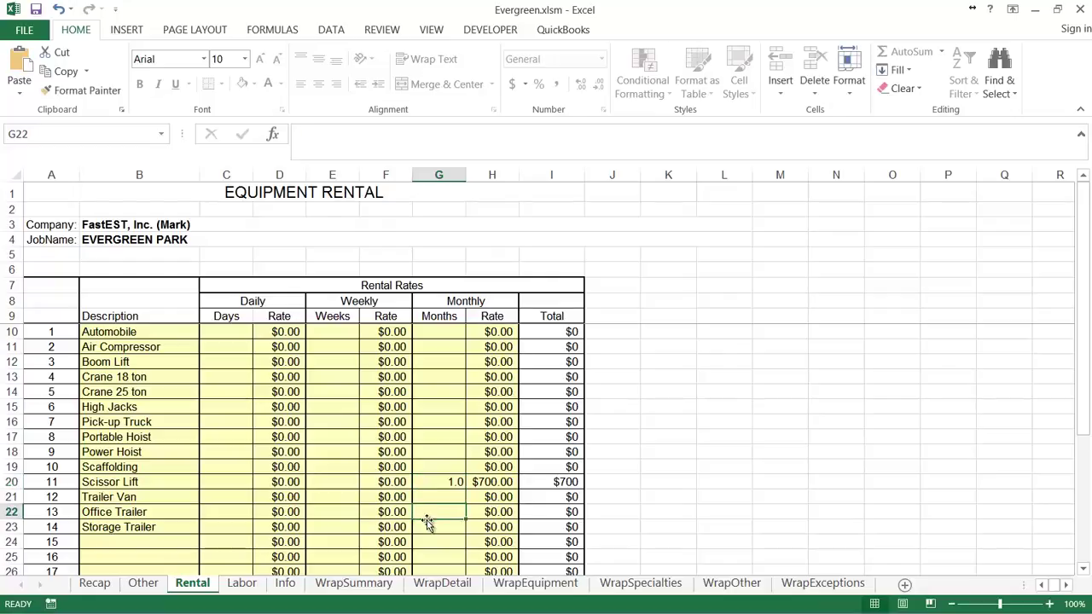
left_click(95, 583)
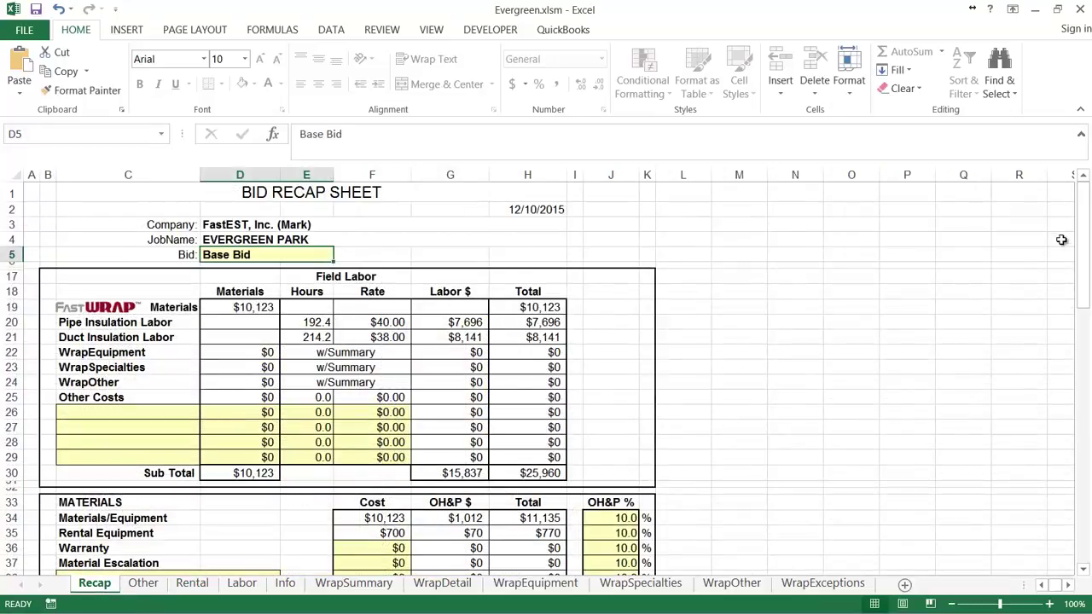
left_click_drag(1079, 247, 1058, 442)
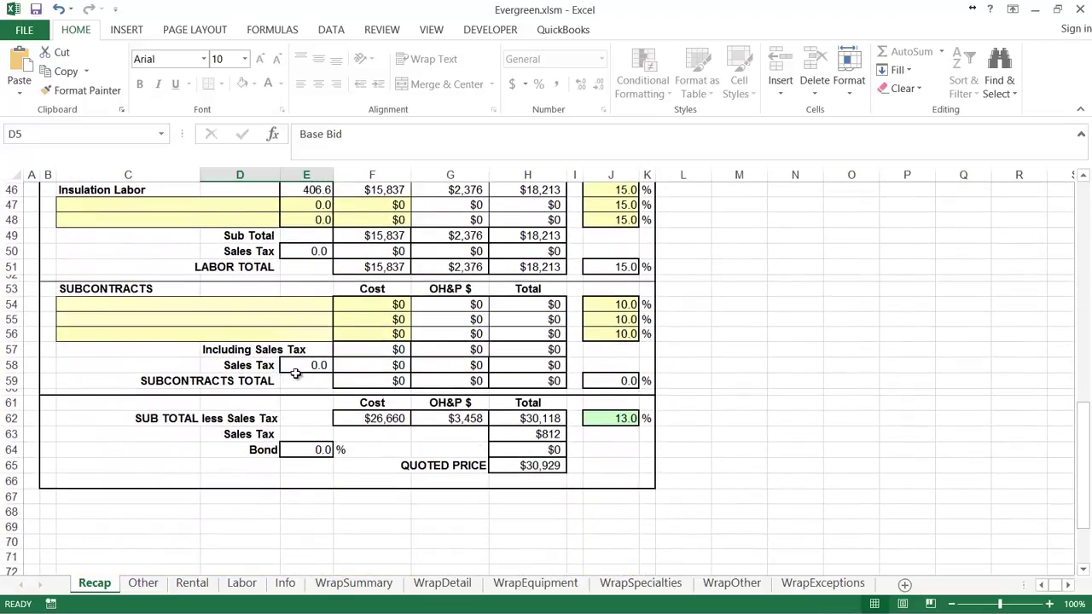